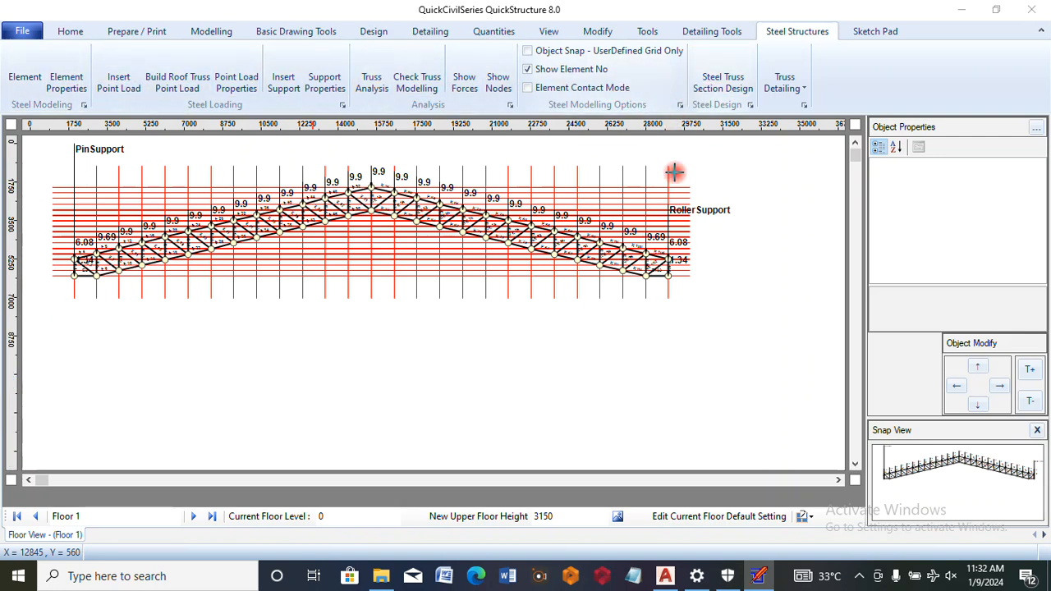
Open the steel truss section design and display the properties of Element 1
{"action": "left_click", "coordinate": [711, 85]}
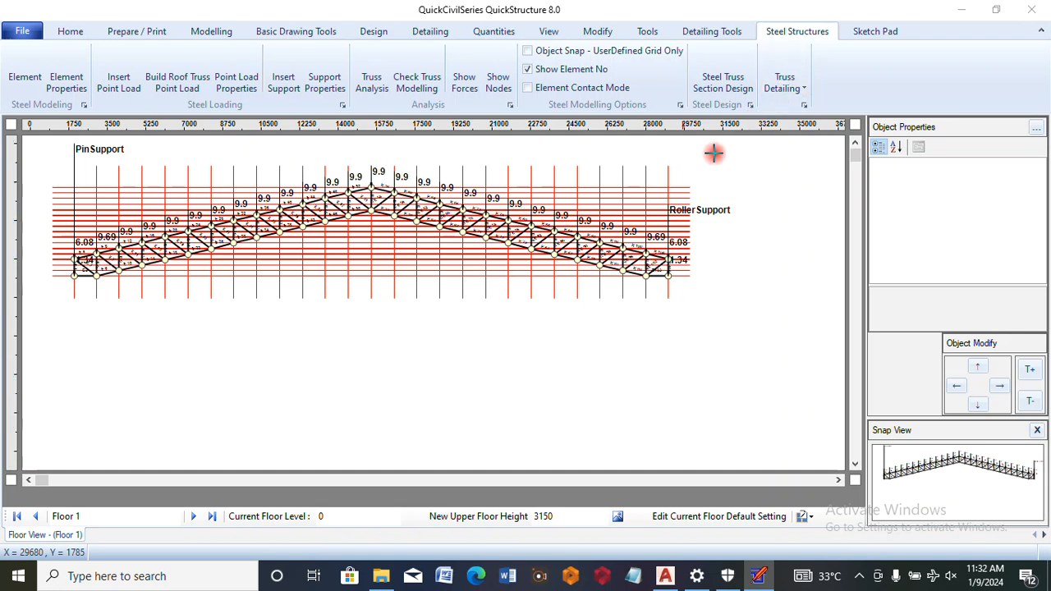
{"action": "left_click", "coordinate": [719, 83]}
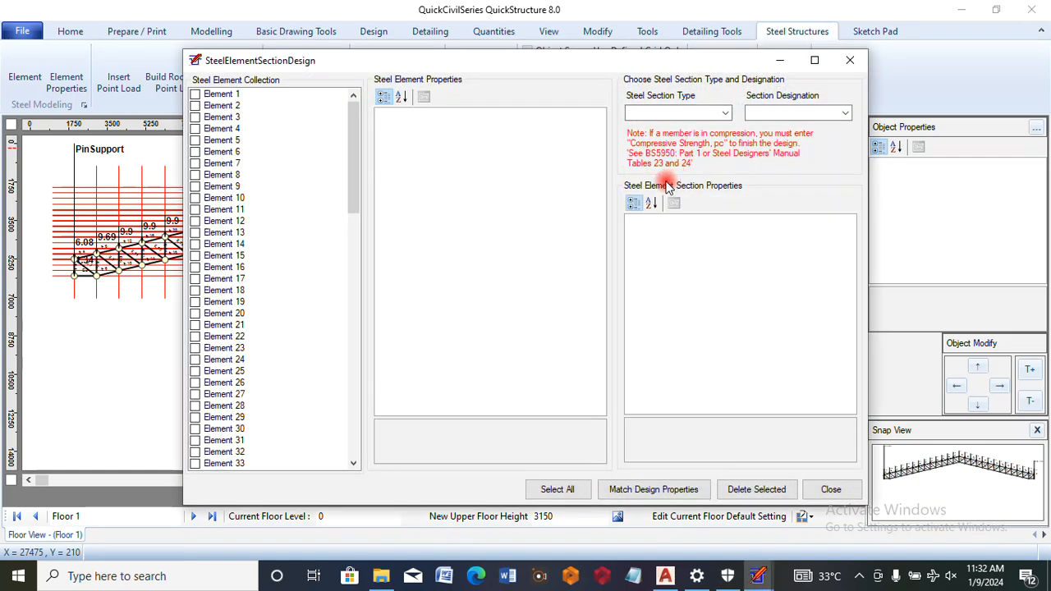
{"action": "left_click", "coordinate": [219, 96]}
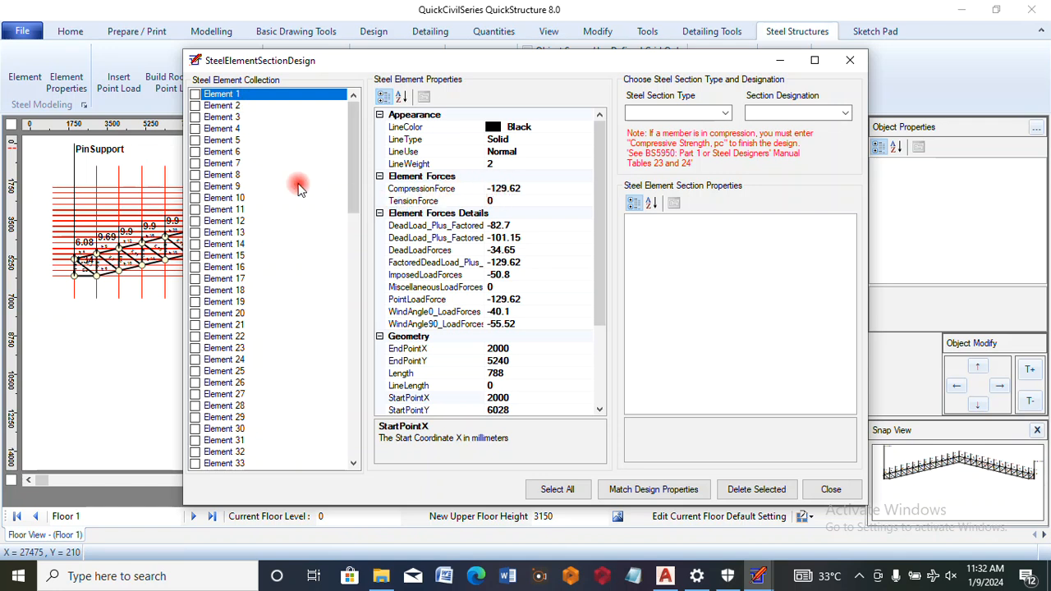
Examine the compression and tension forces and lengths of Elements 88, 89, 95, 97, 99, 100, 102 and 103
{"action": "left_click_drag", "start_coordinate": [353, 191], "coordinate": [242, 450]}
{"action": "left_click", "coordinate": [219, 314]}
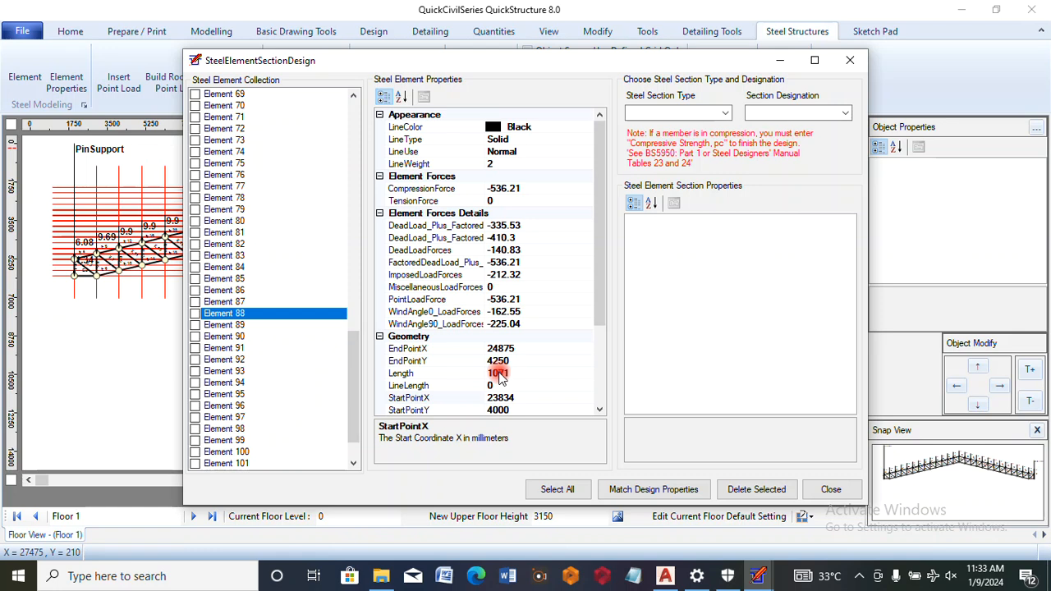
{"action": "left_click", "coordinate": [237, 326]}
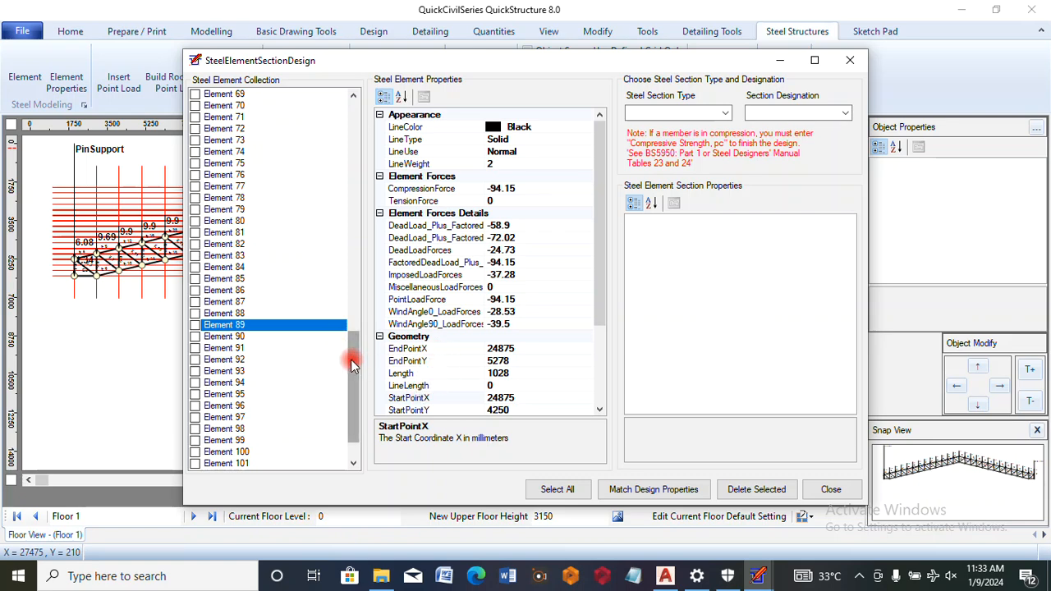
{"action": "scroll", "coordinate": [347, 399], "scroll_direction": "down", "scroll_amount": 2}
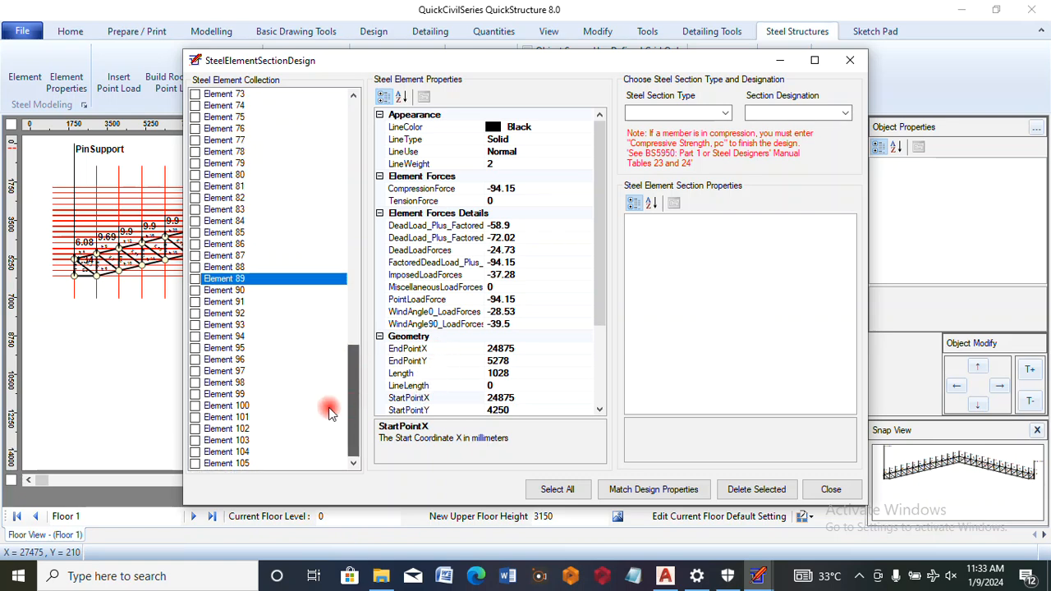
{"action": "left_click", "coordinate": [226, 348]}
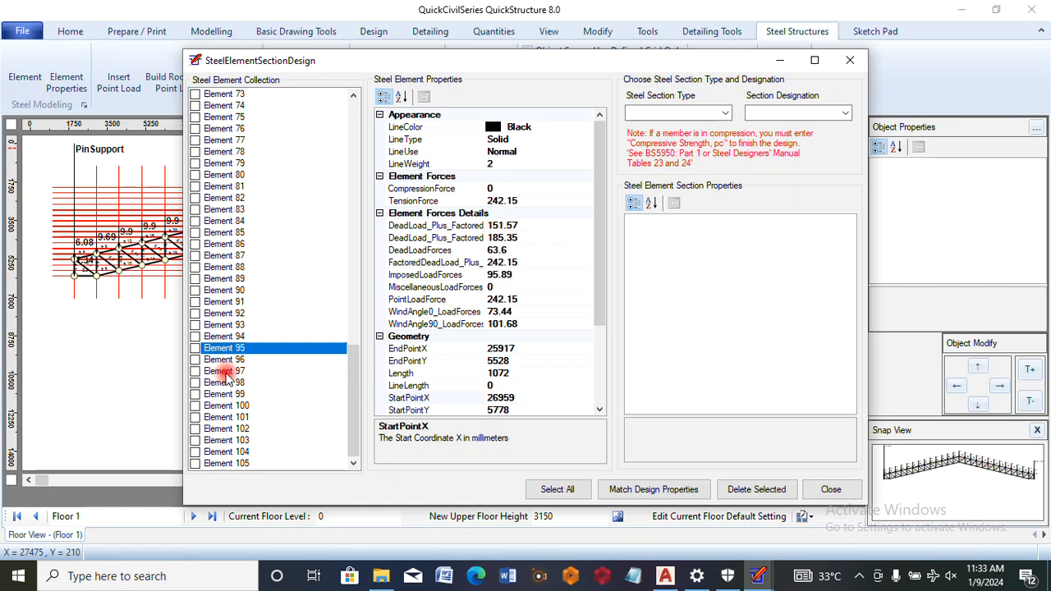
{"action": "left_click", "coordinate": [226, 371]}
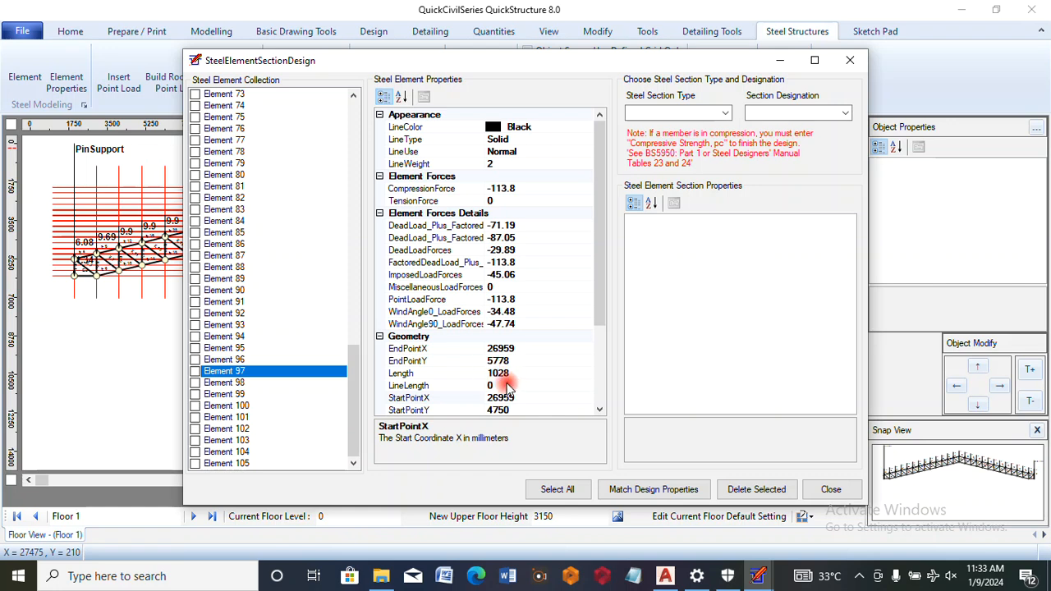
{"action": "left_click", "coordinate": [230, 395]}
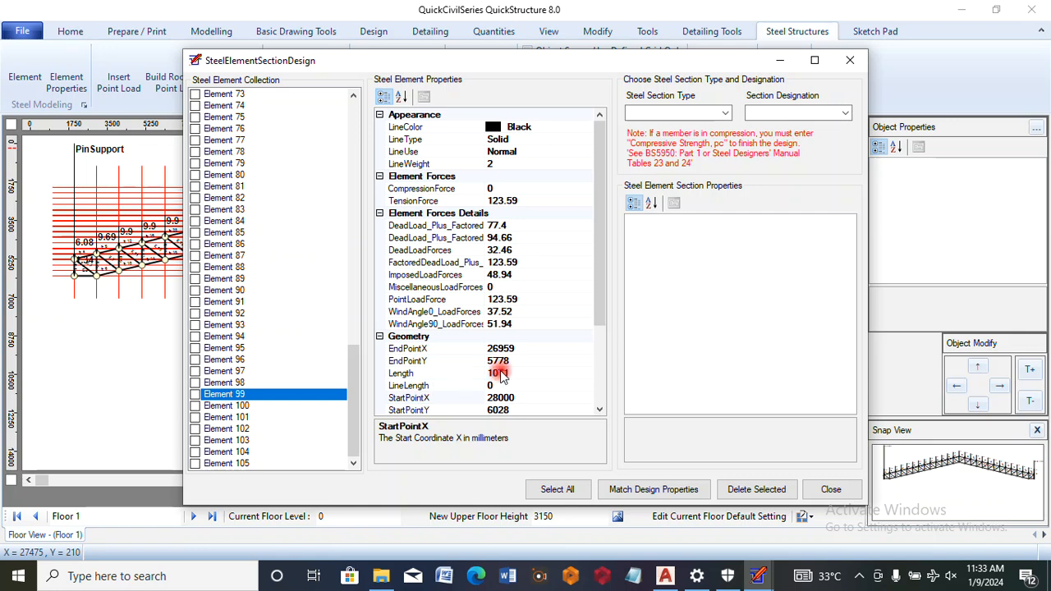
{"action": "left_click", "coordinate": [234, 406]}
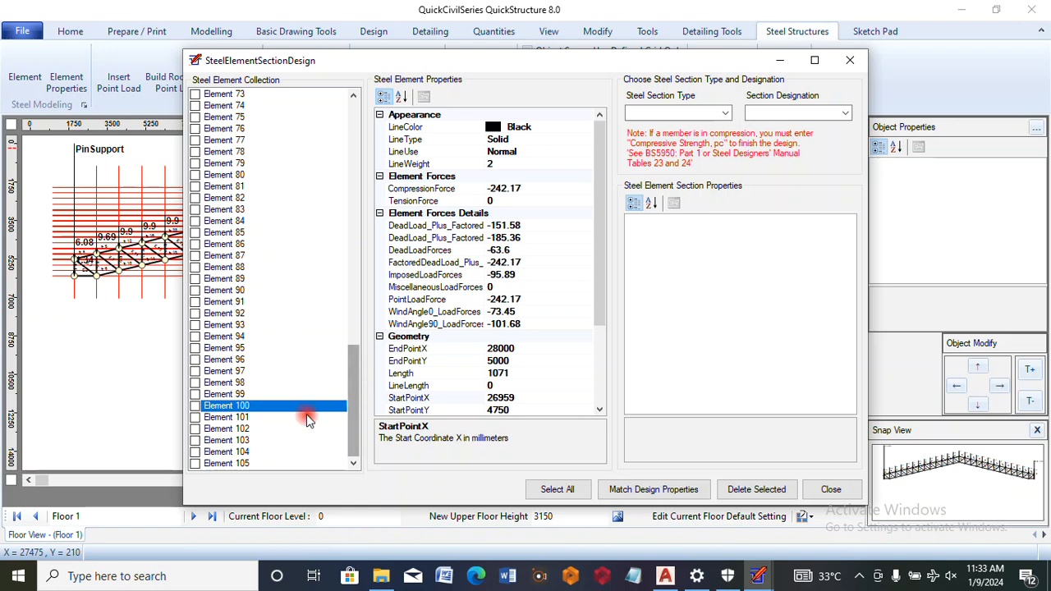
{"action": "left_click", "coordinate": [234, 429]}
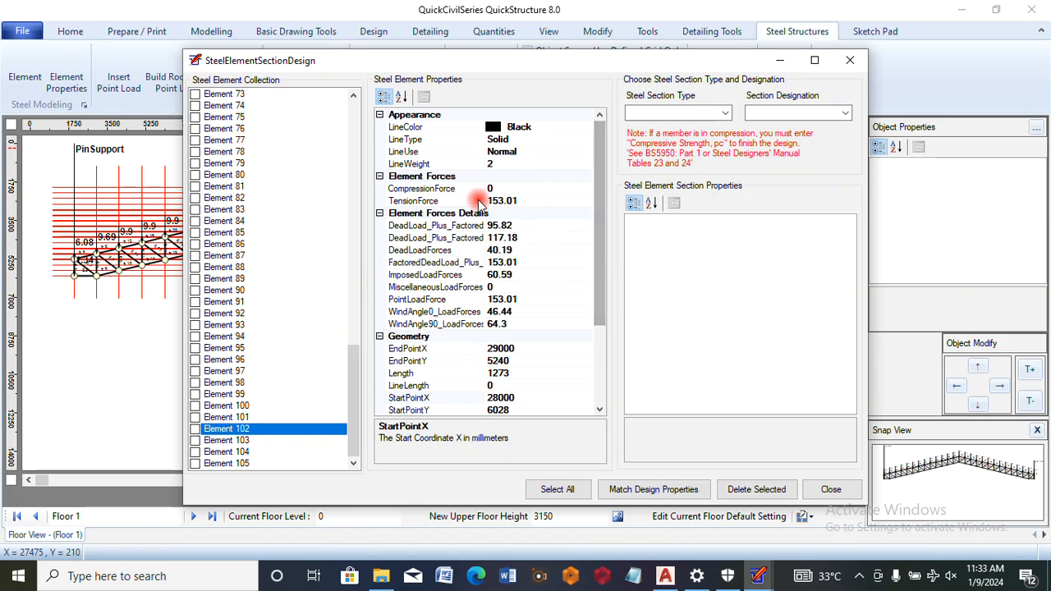
{"action": "left_click", "coordinate": [224, 444]}
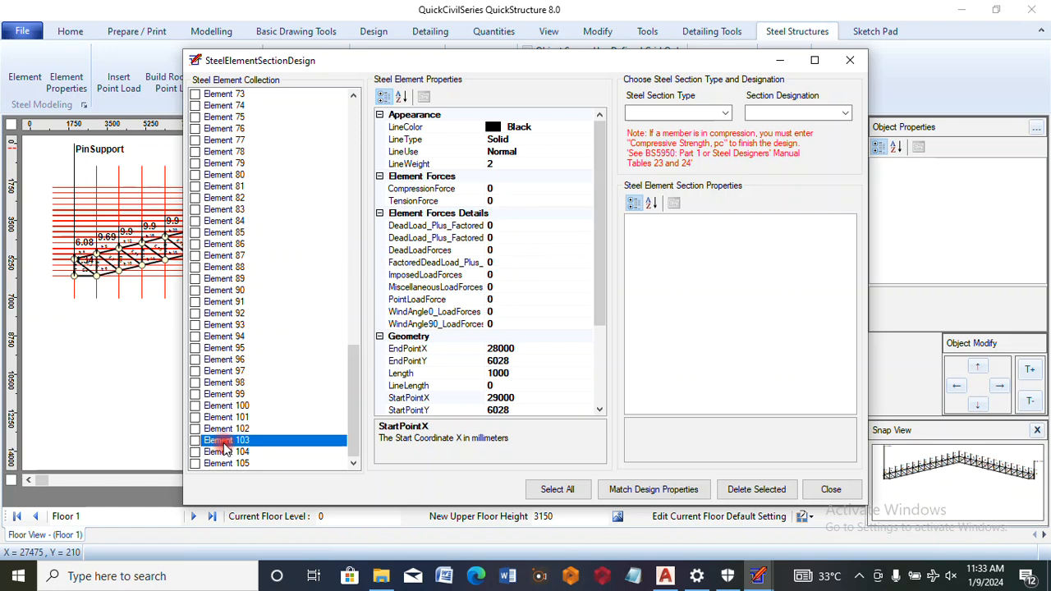
Assign a Channel section with designation 127x64x15 to Element 104
{"action": "left_click", "coordinate": [223, 454]}
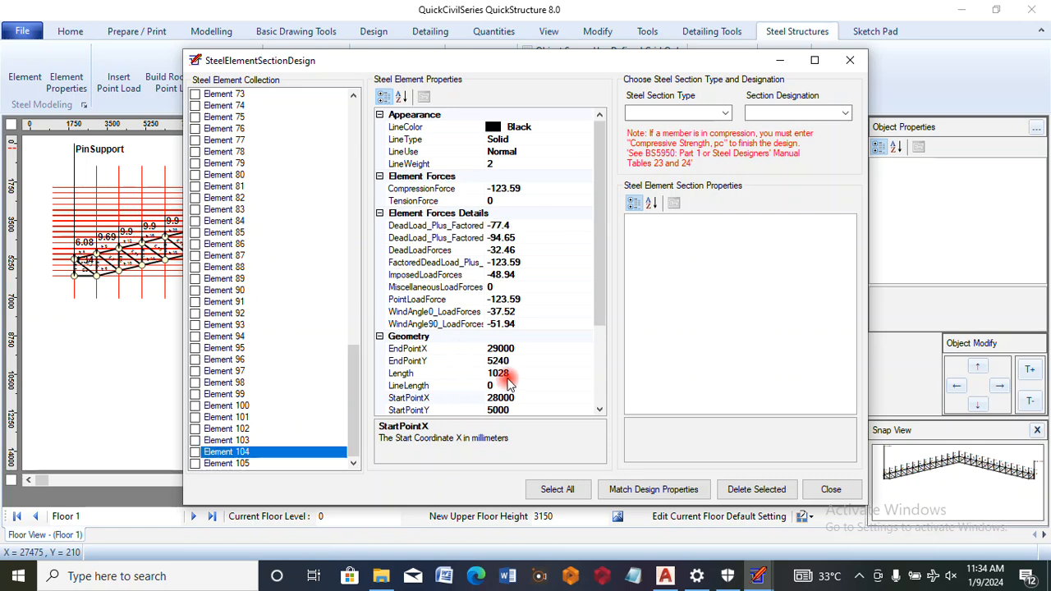
{"action": "left_click", "coordinate": [727, 112]}
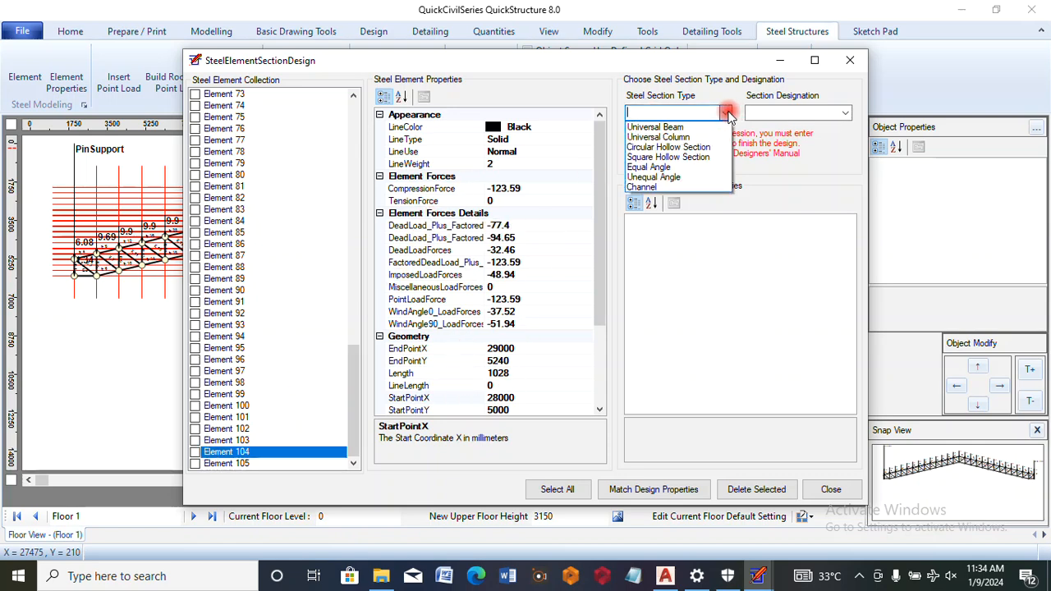
{"action": "left_click", "coordinate": [680, 188]}
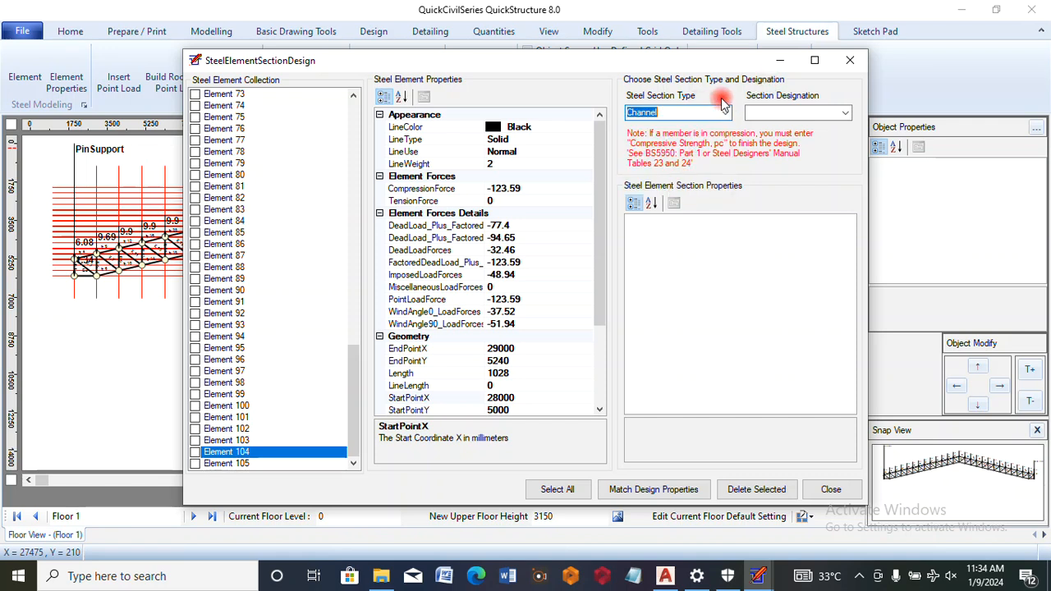
{"action": "left_click", "coordinate": [845, 115]}
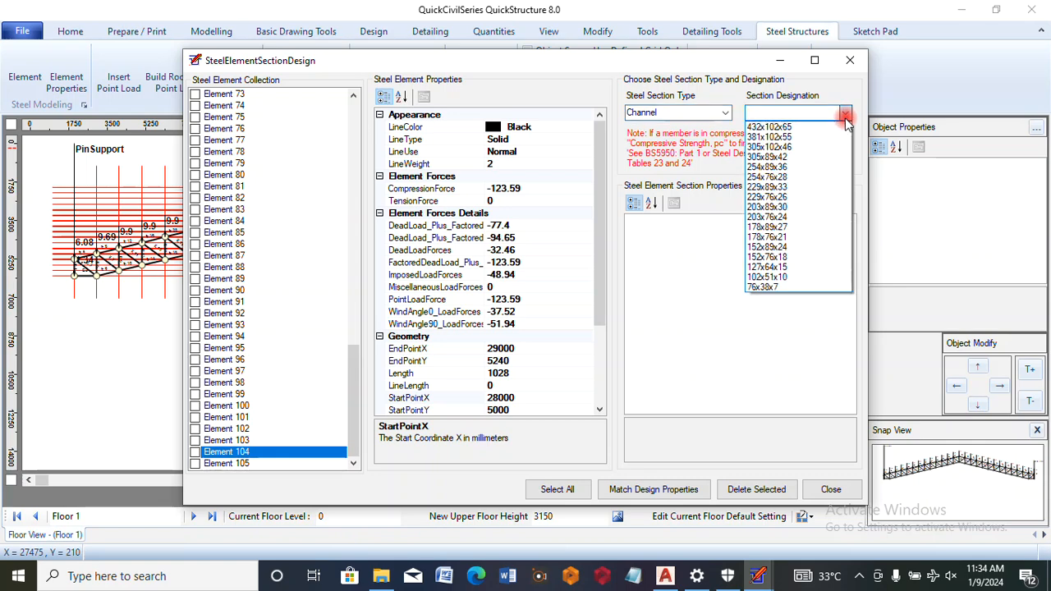
{"action": "left_click", "coordinate": [773, 269]}
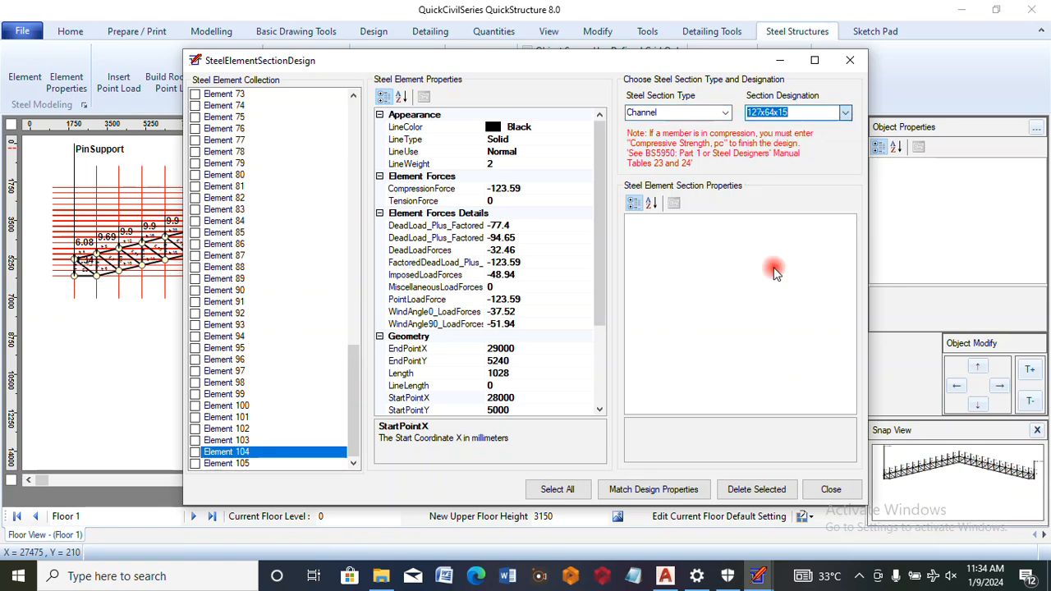
Set the number of sections to 2 and the compressive strength pc to 20 for Element 104's 127x64x15 channel
{"action": "left_click_drag", "start_coordinate": [847, 253], "coordinate": [844, 344]}
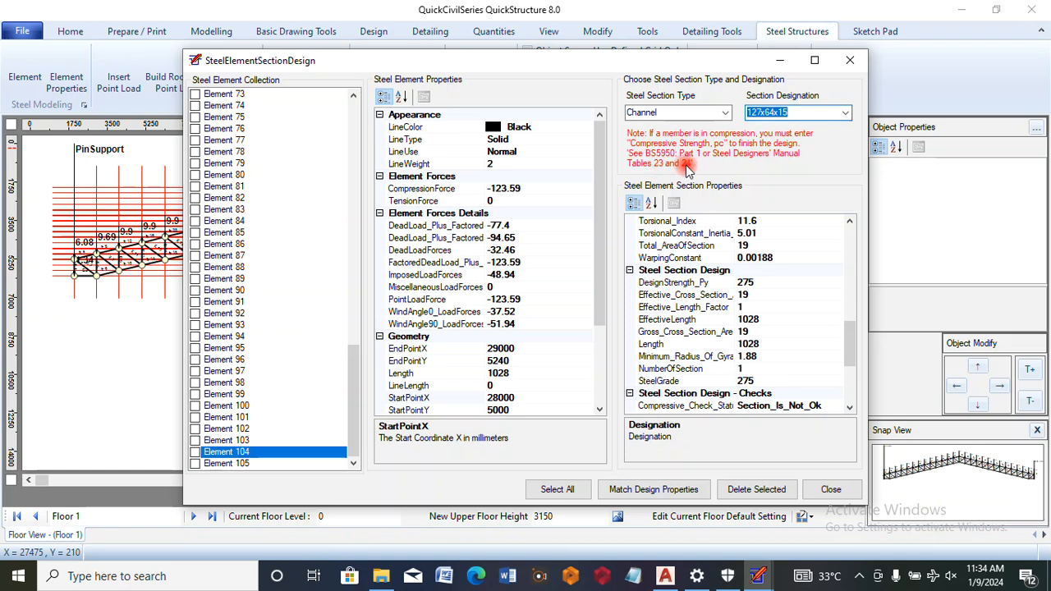
{"action": "scroll", "coordinate": [851, 350], "scroll_direction": "down", "scroll_amount": 2}
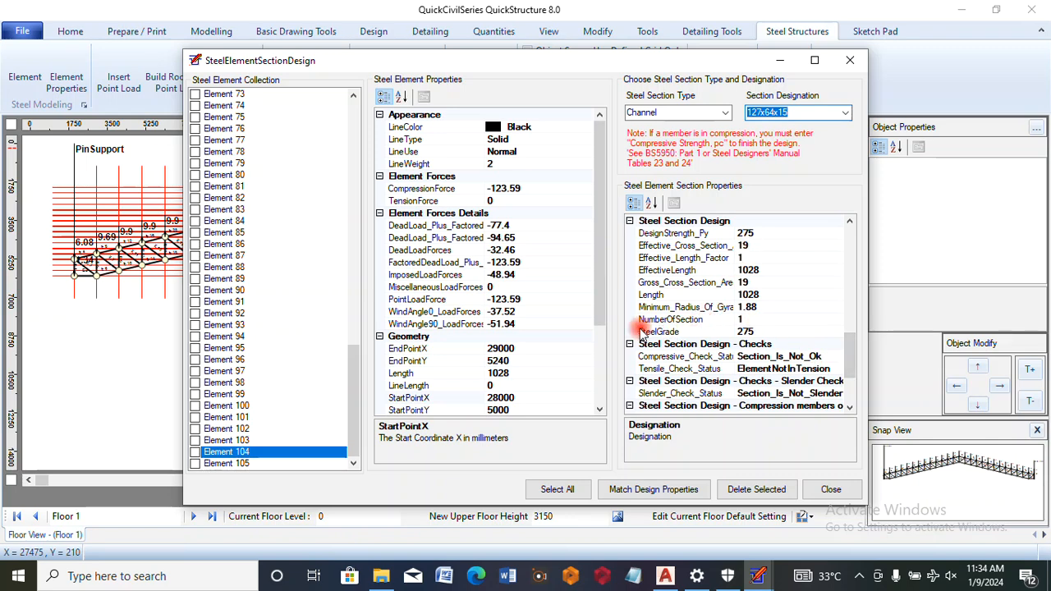
{"action": "left_click", "coordinate": [744, 320]}
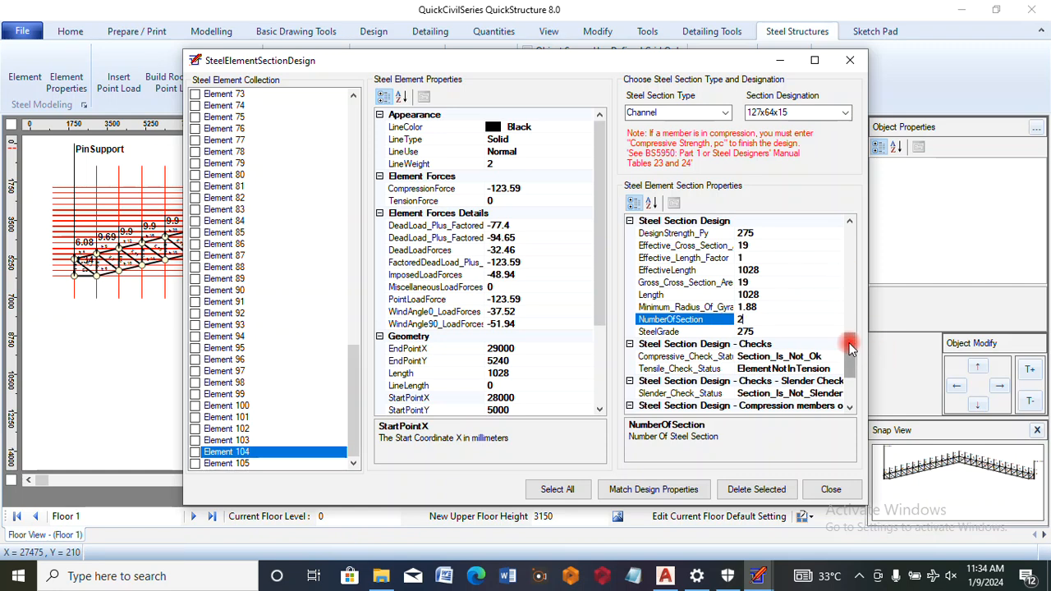
{"action": "left_click_drag", "start_coordinate": [849, 342], "coordinate": [848, 378]}
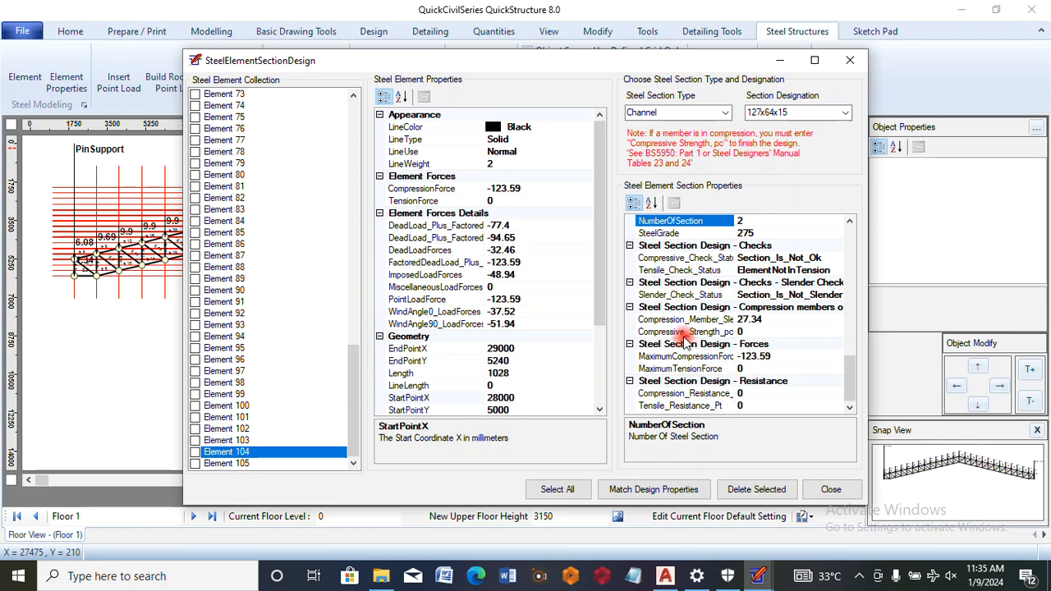
{"action": "left_click", "coordinate": [739, 332]}
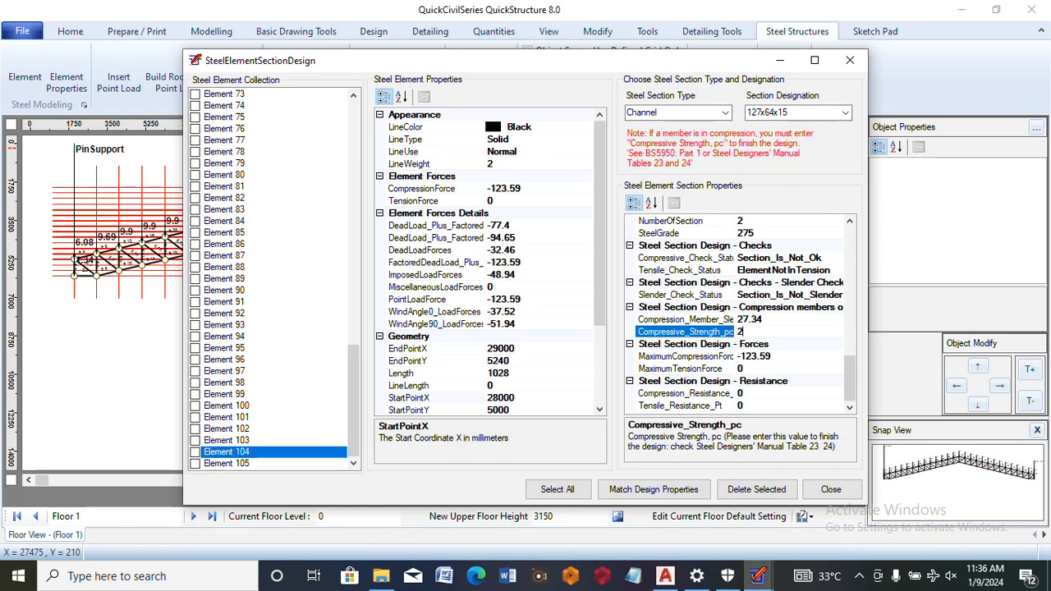
{"action": "left_click", "coordinate": [762, 356]}
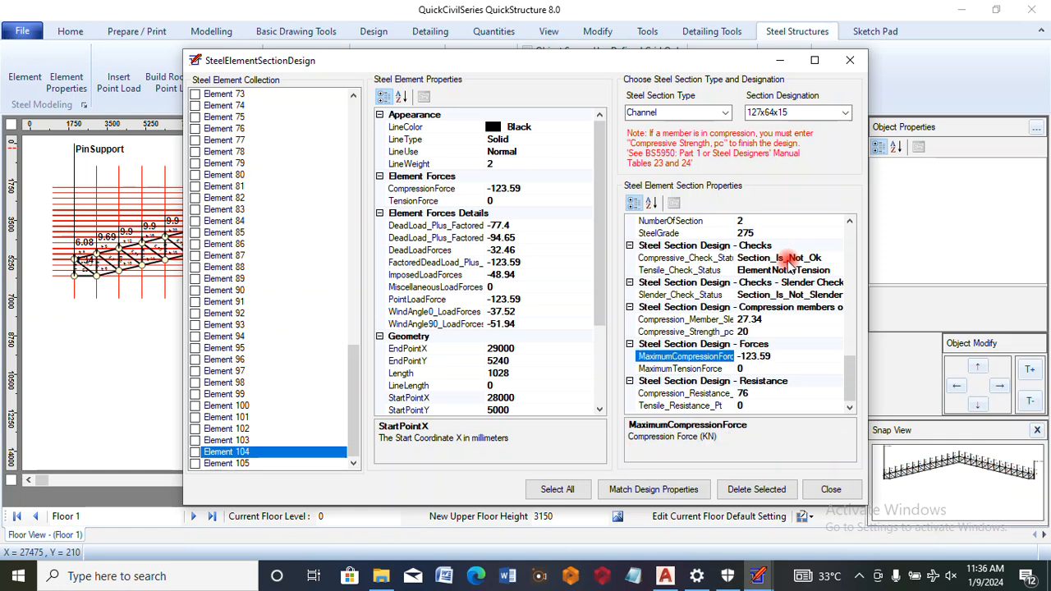
Try the 152x89x24 channel for Element 104 with 2 sections and a compressive strength pc of 20
{"action": "left_click", "coordinate": [843, 113]}
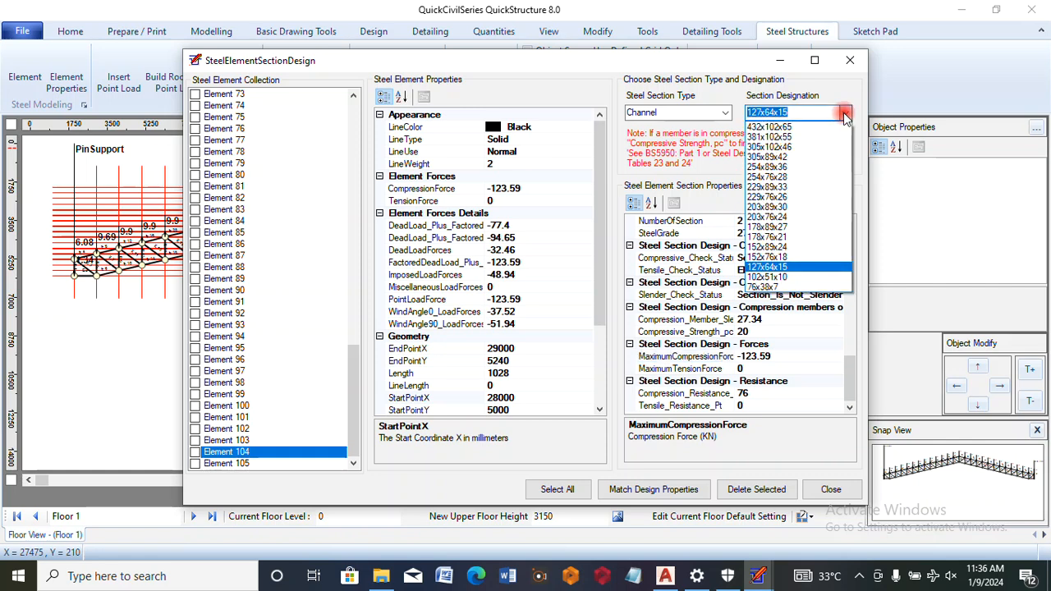
{"action": "left_click", "coordinate": [786, 247]}
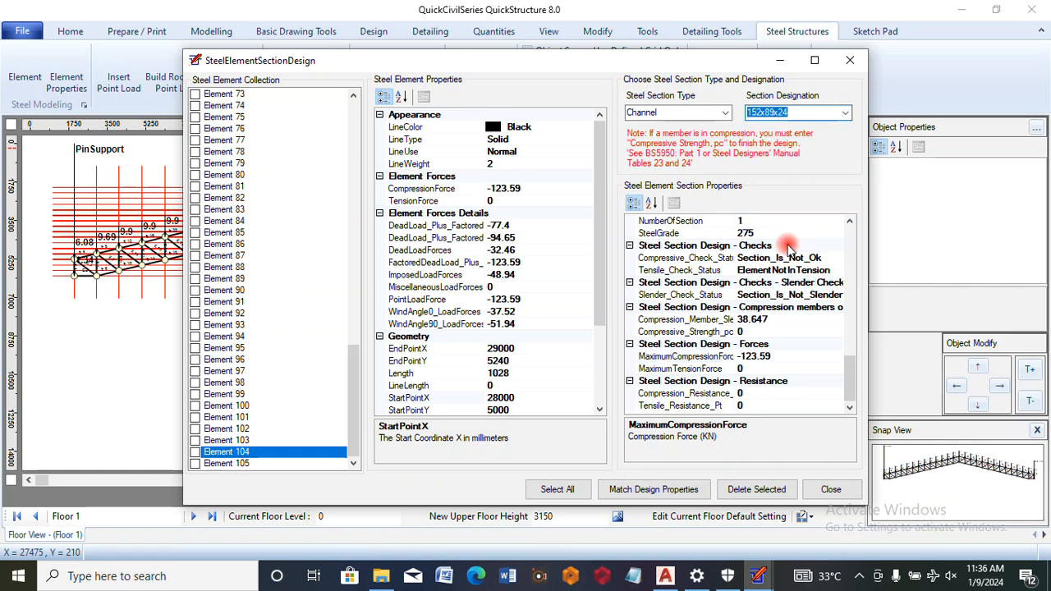
{"action": "left_click", "coordinate": [743, 222]}
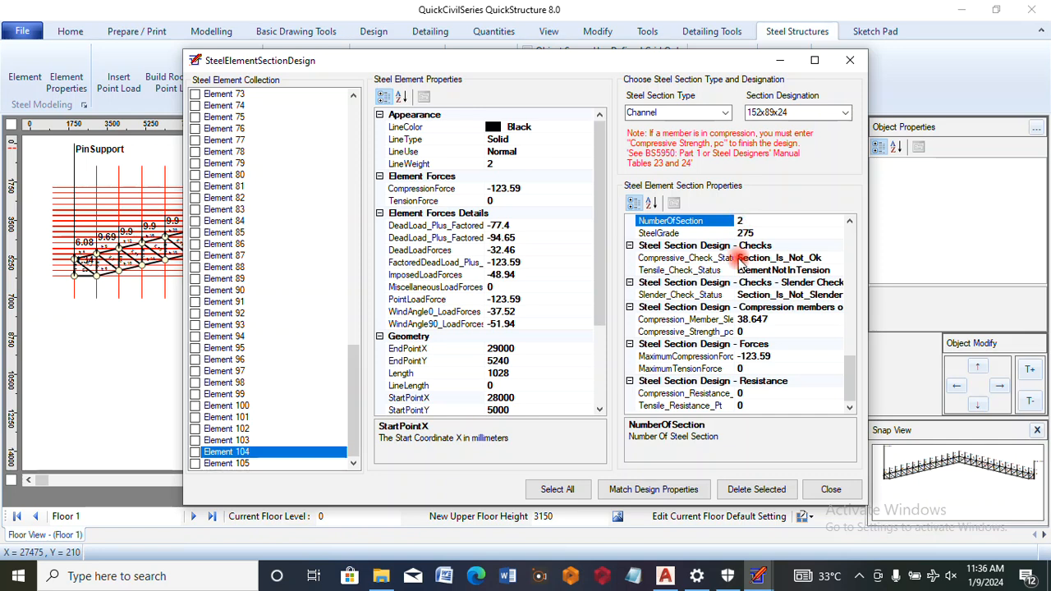
{"action": "left_click", "coordinate": [743, 331]}
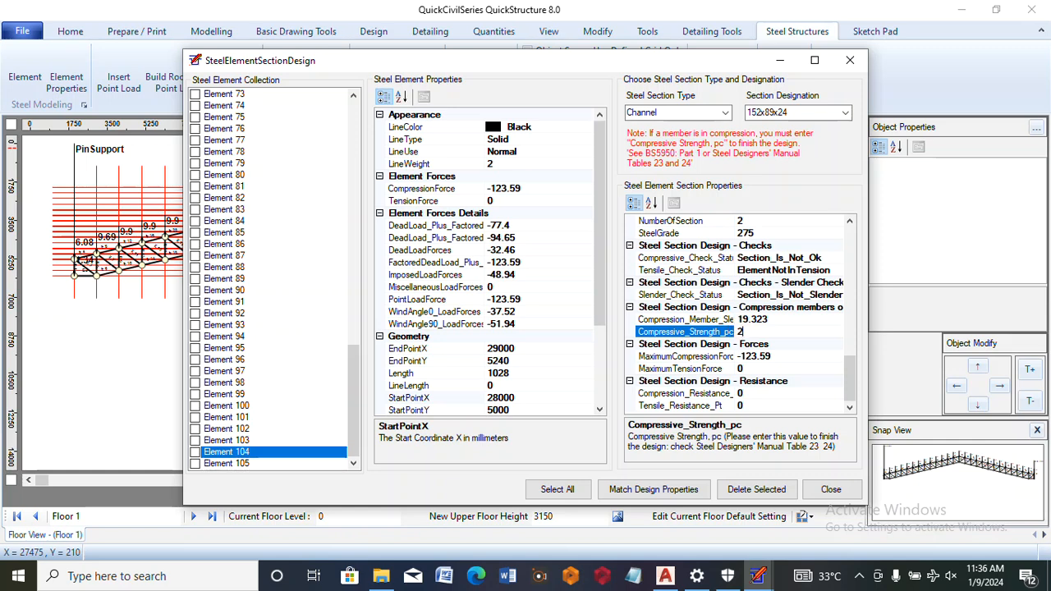
{"action": "left_click", "coordinate": [729, 359]}
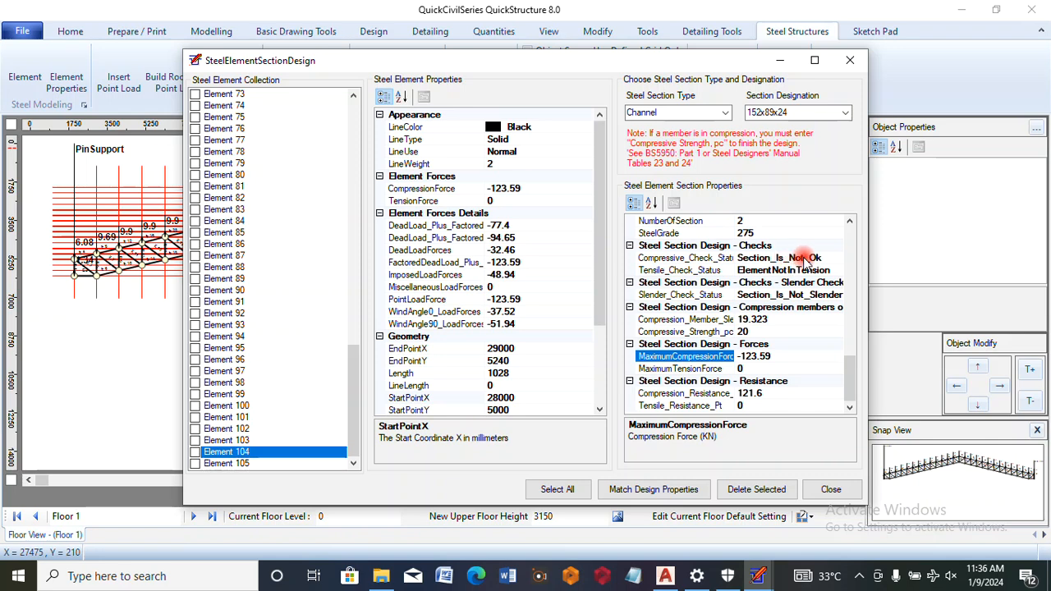
Try the 203x76x24 channel for Element 104 with 2 sections and a compressive strength pc of 20
{"action": "left_click", "coordinate": [845, 113]}
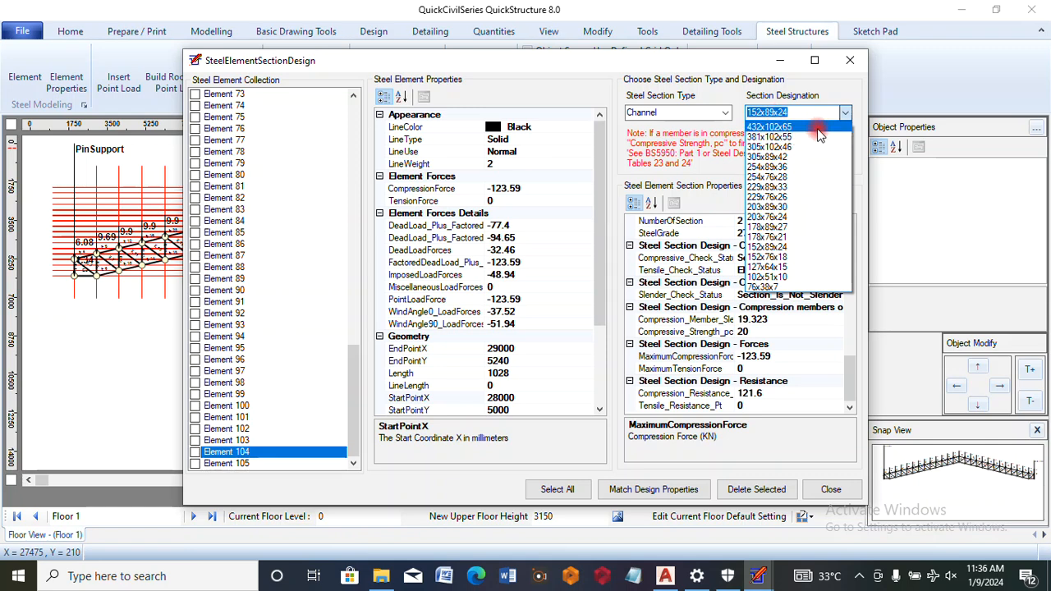
{"action": "left_click", "coordinate": [776, 216]}
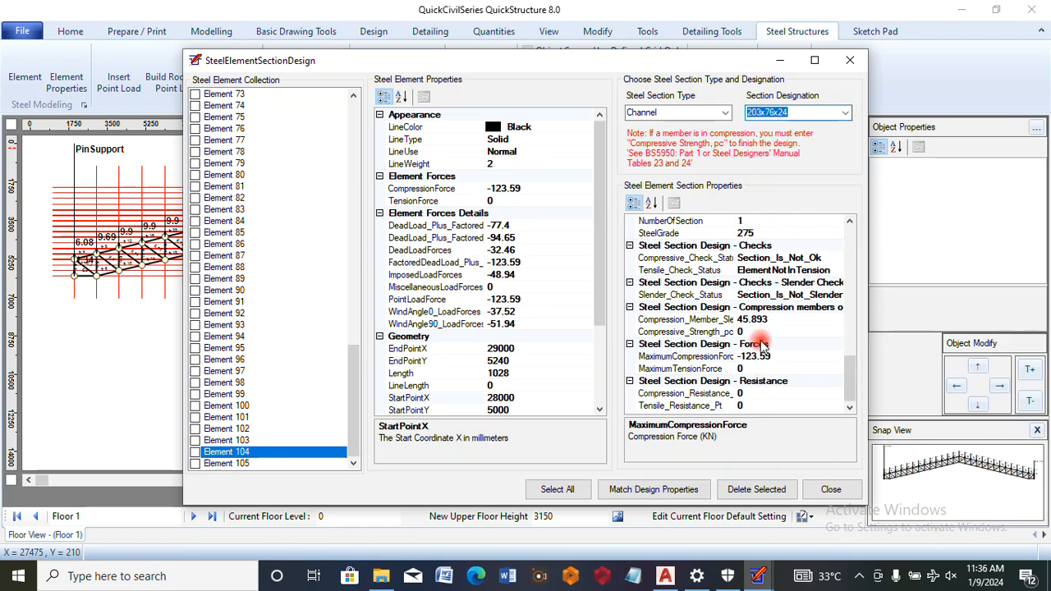
{"action": "left_click", "coordinate": [737, 220]}
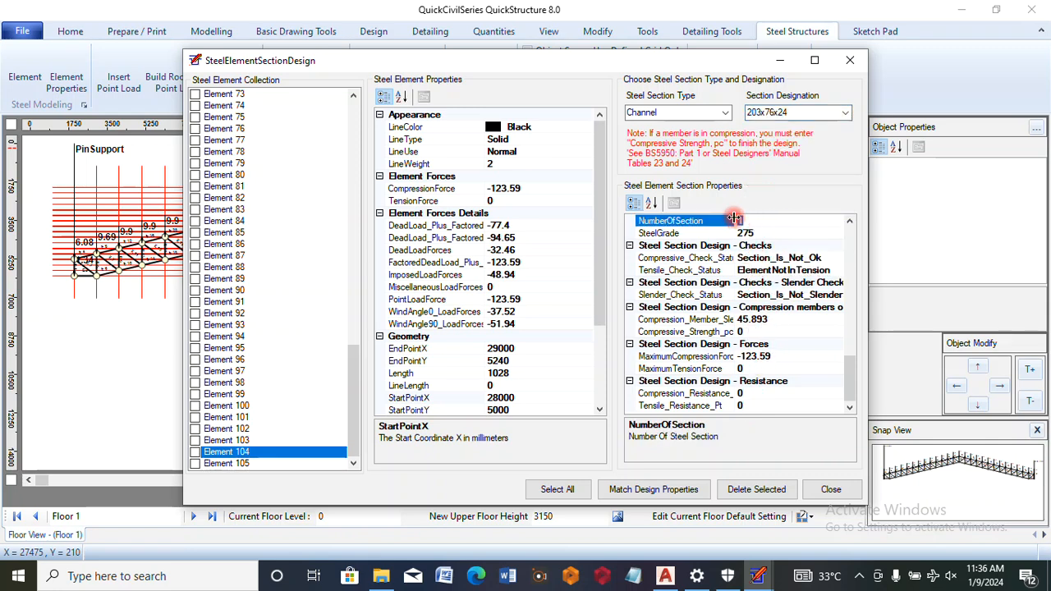
{"action": "type", "text": "2"}
{"action": "left_click", "coordinate": [748, 331]}
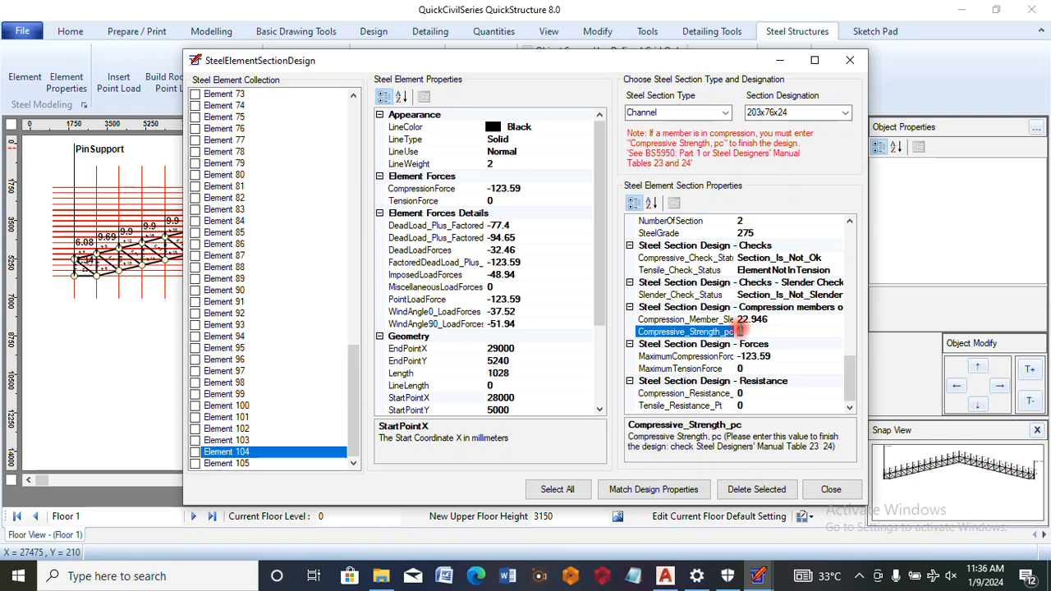
{"action": "type", "text": "20"}
{"action": "left_click", "coordinate": [706, 356]}
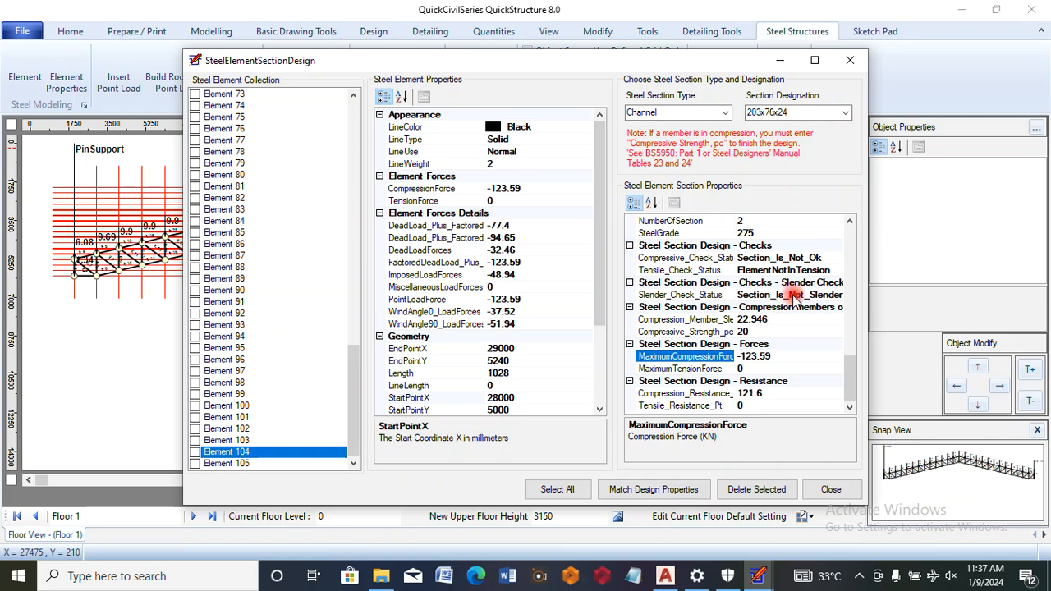
Assign the 254x89x36 channel to Element 104 with 2 sections and a compressive strength pc of 20
{"action": "left_click", "coordinate": [842, 112]}
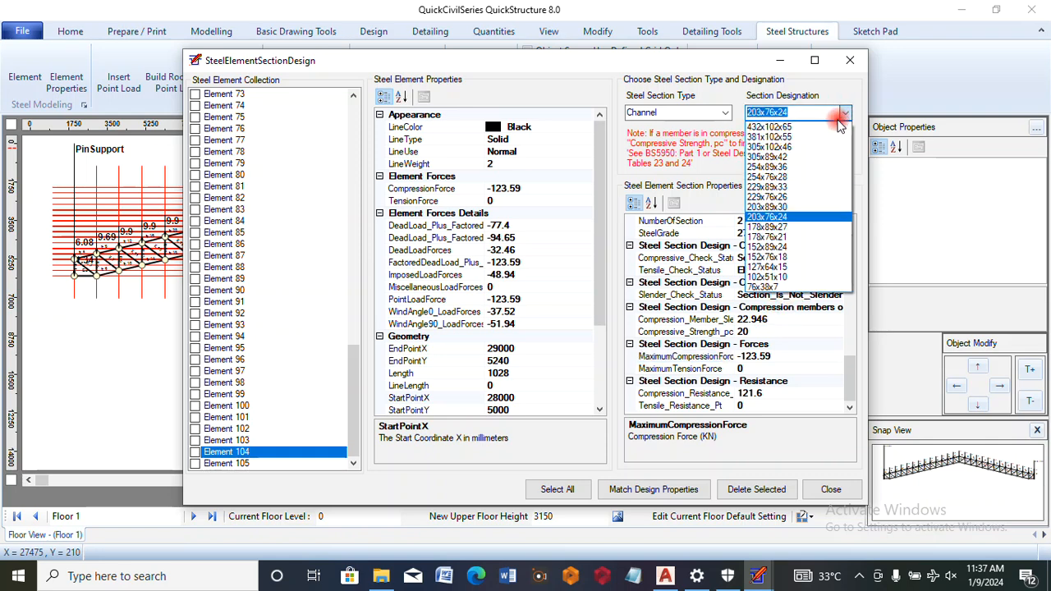
{"action": "left_click", "coordinate": [792, 168]}
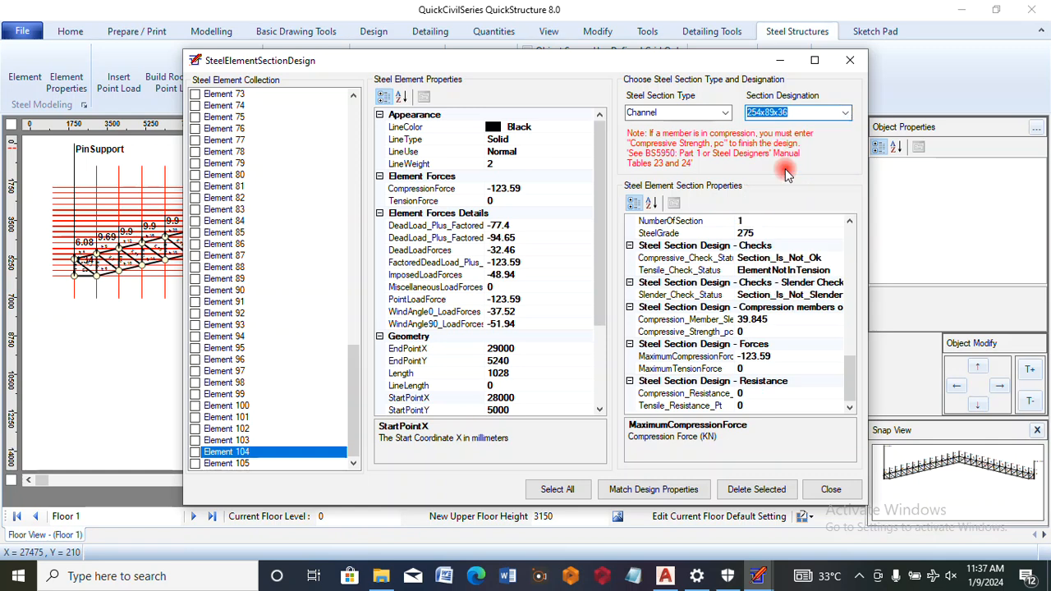
{"action": "left_click", "coordinate": [740, 221]}
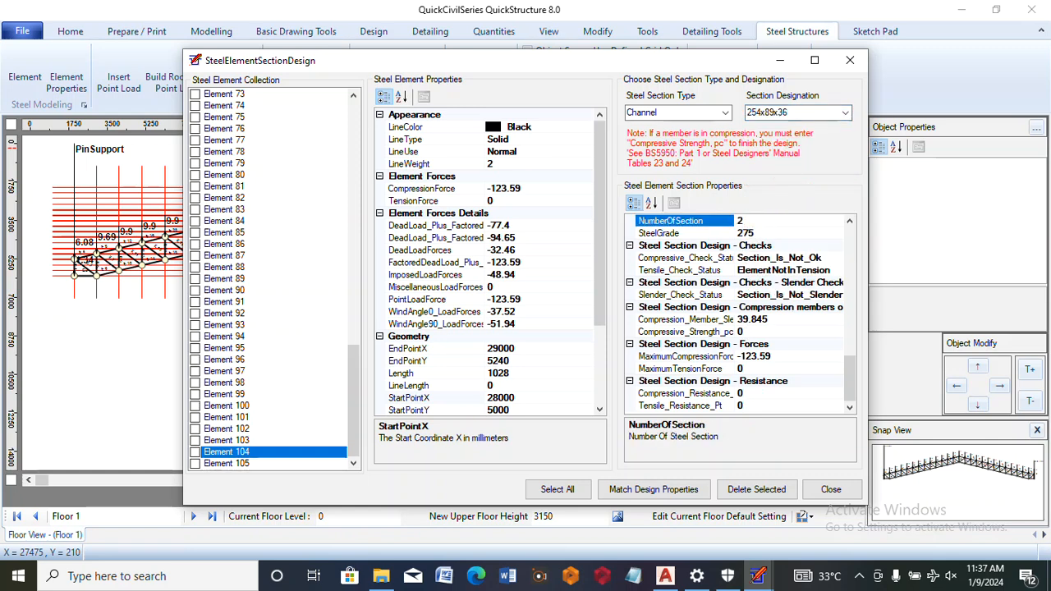
{"action": "left_click", "coordinate": [726, 294]}
{"action": "left_click", "coordinate": [751, 331]}
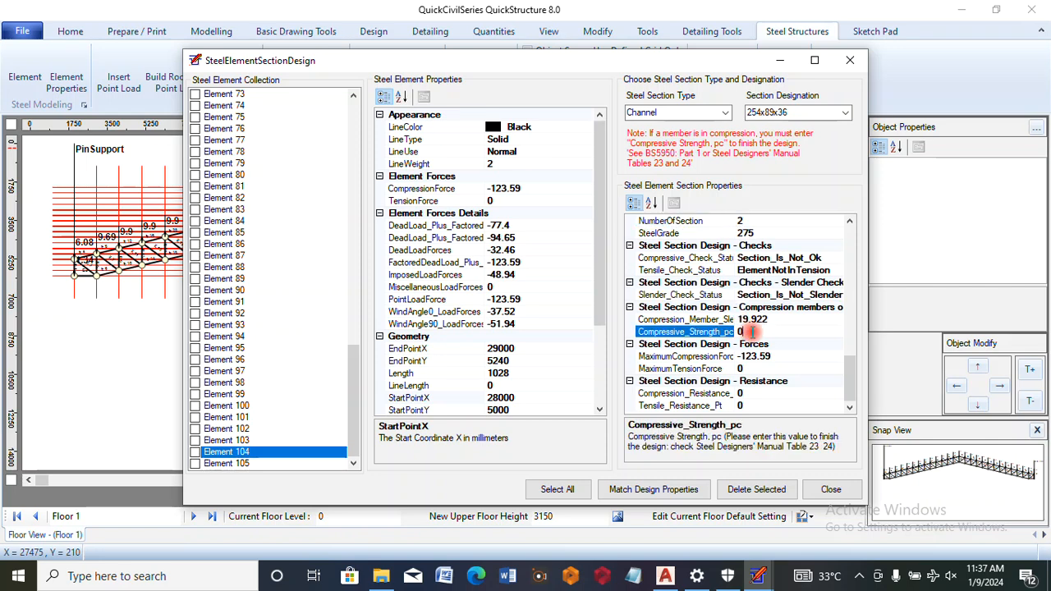
{"action": "left_click_drag", "start_coordinate": [752, 332], "coordinate": [739, 331]}
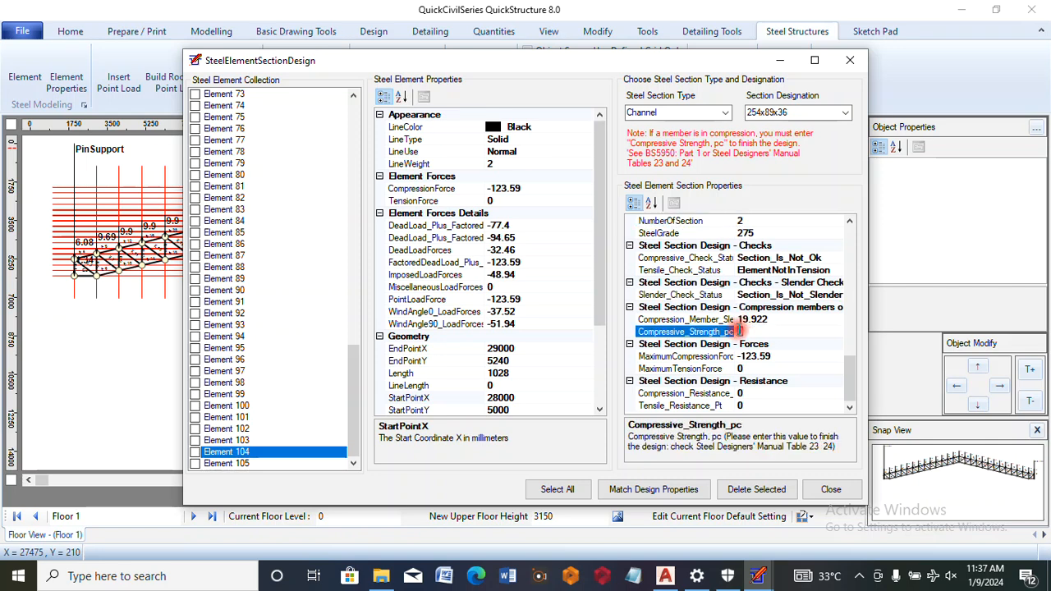
{"action": "type", "text": "20"}
{"action": "left_click", "coordinate": [715, 356]}
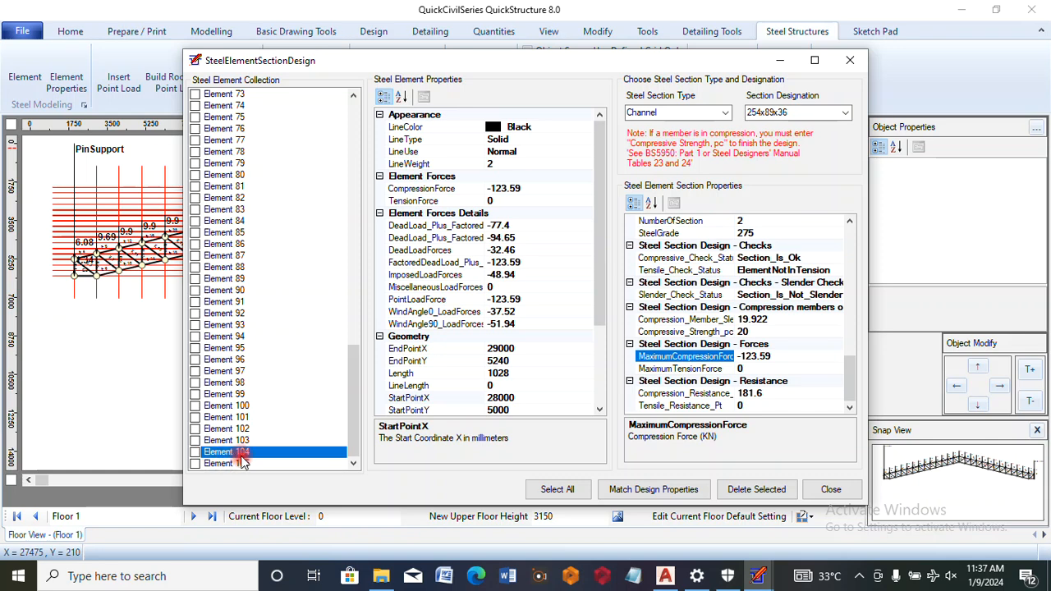
Assign a Channel section with designation 254x89x36 to tension Element 99 and close the section design
{"action": "left_click", "coordinate": [216, 316]}
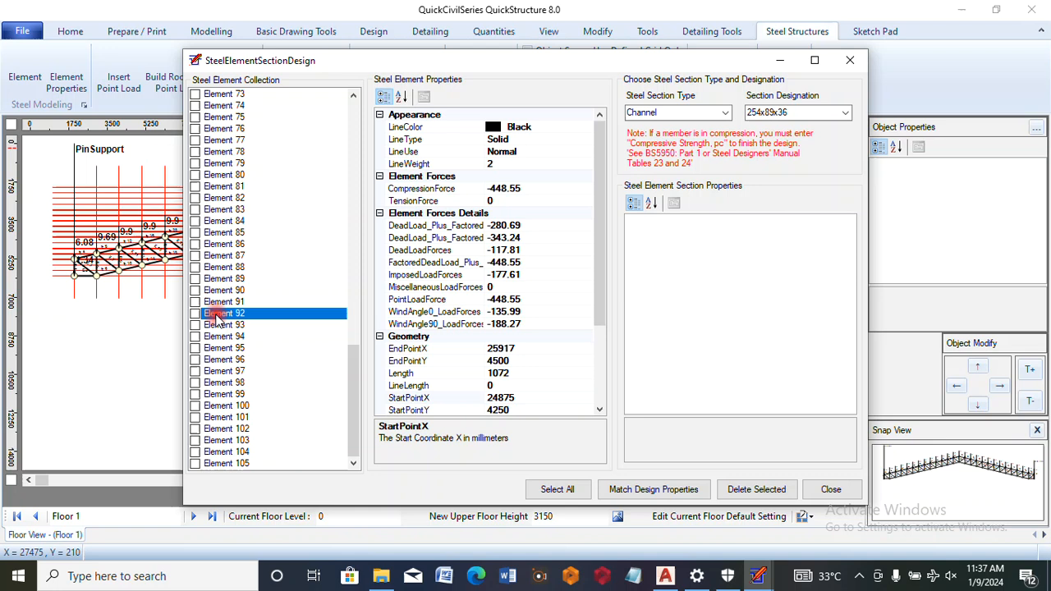
{"action": "left_click", "coordinate": [215, 326]}
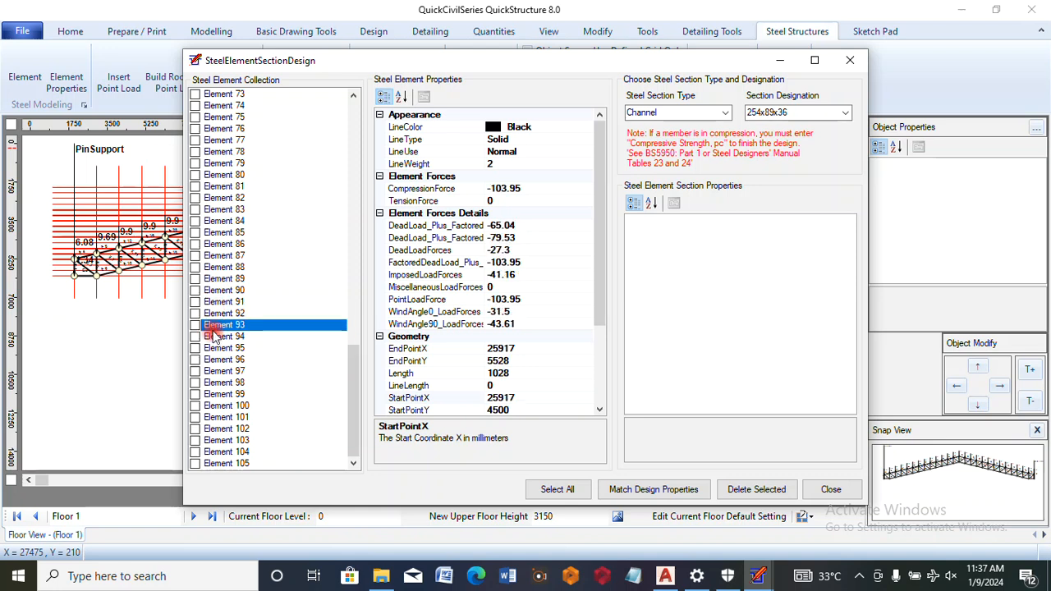
{"action": "left_click", "coordinate": [216, 362]}
{"action": "left_click", "coordinate": [216, 371]}
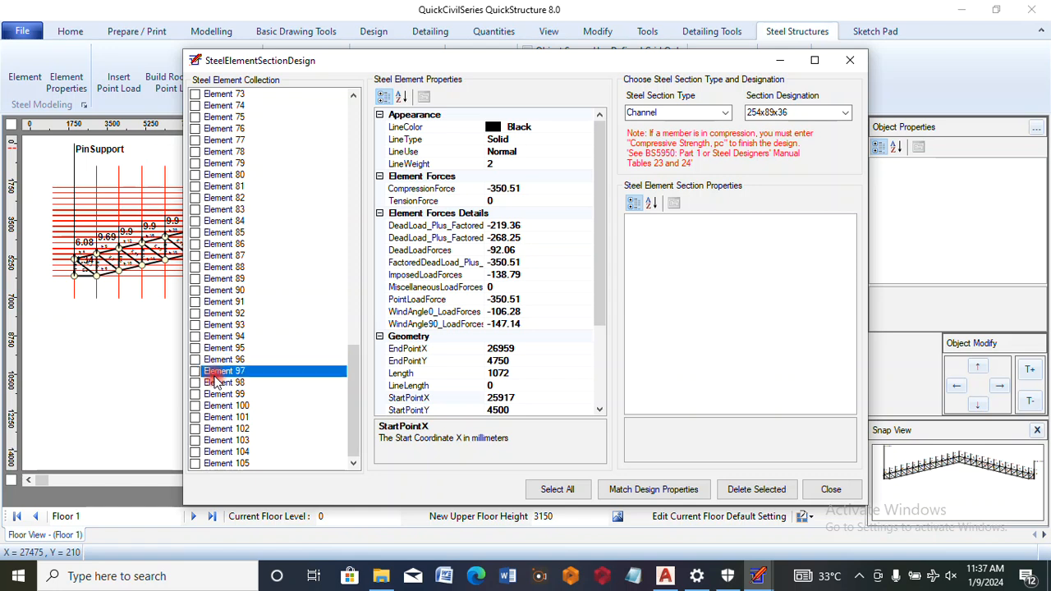
{"action": "left_click", "coordinate": [216, 394]}
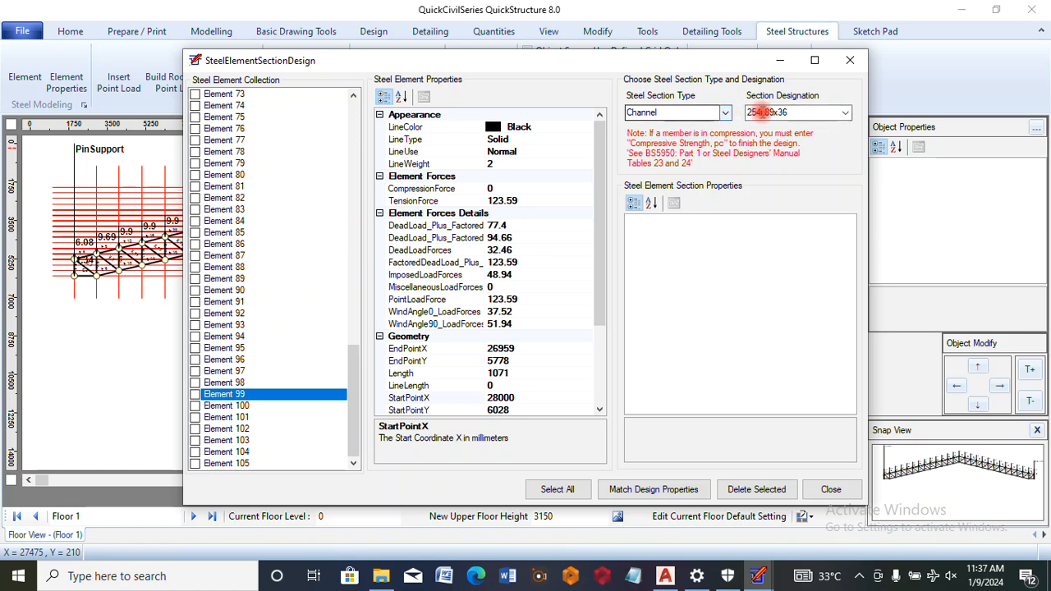
{"action": "left_click", "coordinate": [727, 113]}
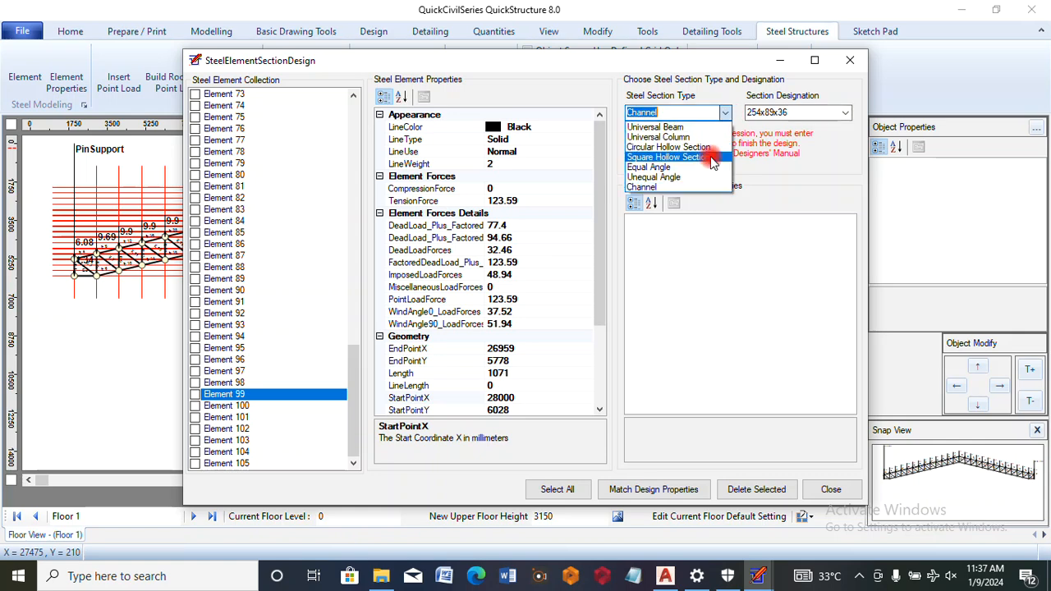
{"action": "left_click", "coordinate": [669, 187]}
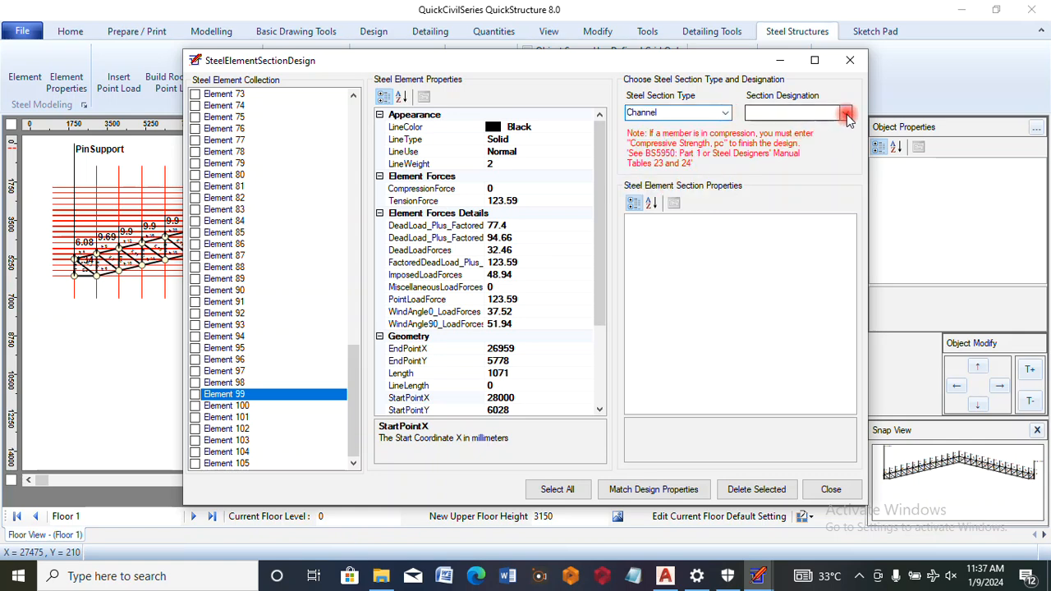
{"action": "left_click", "coordinate": [845, 112]}
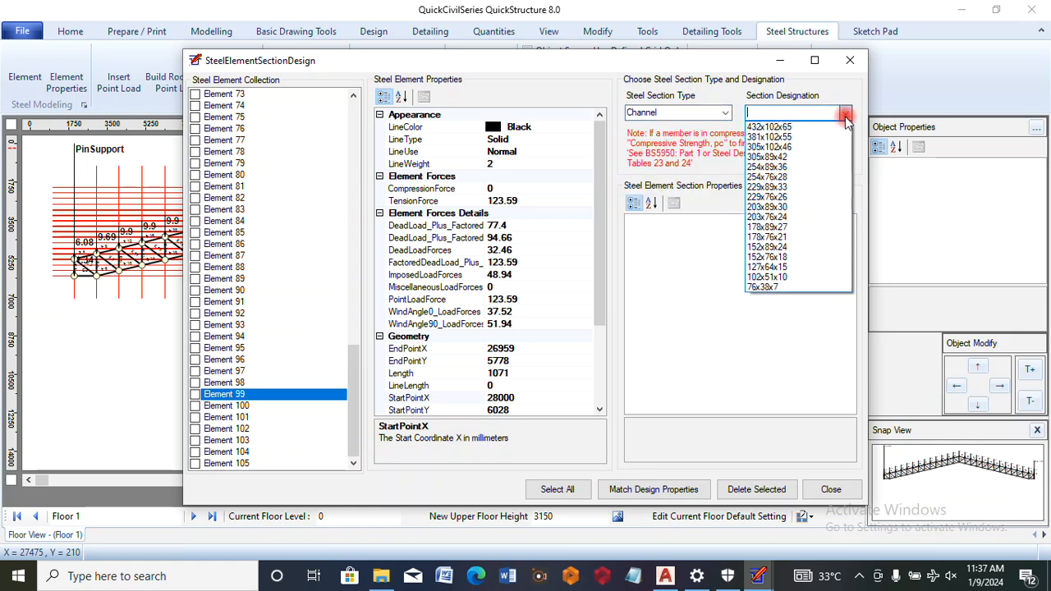
{"action": "left_click", "coordinate": [767, 167]}
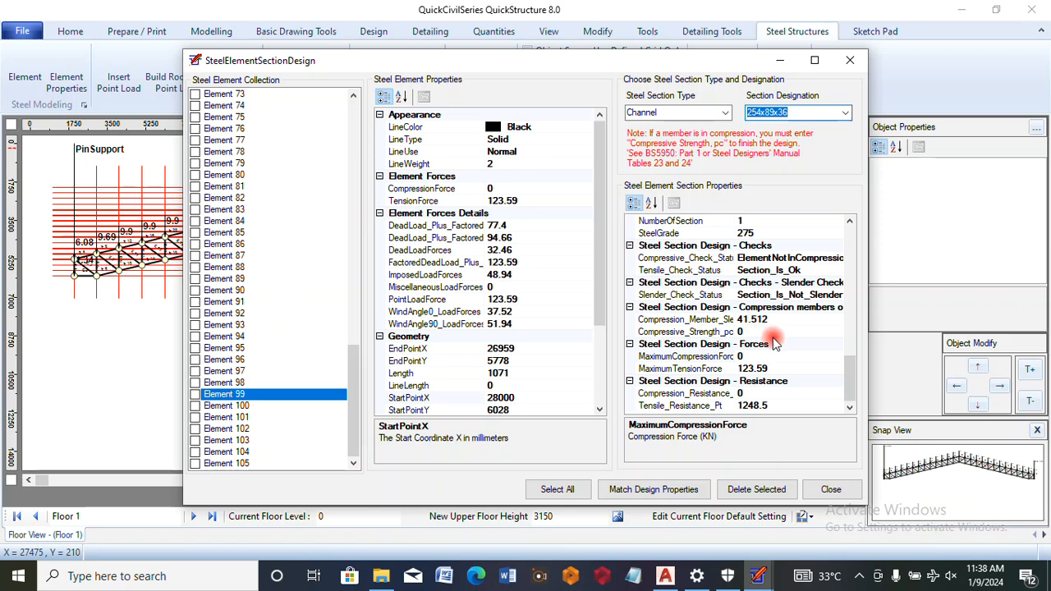
{"action": "left_click", "coordinate": [831, 490]}
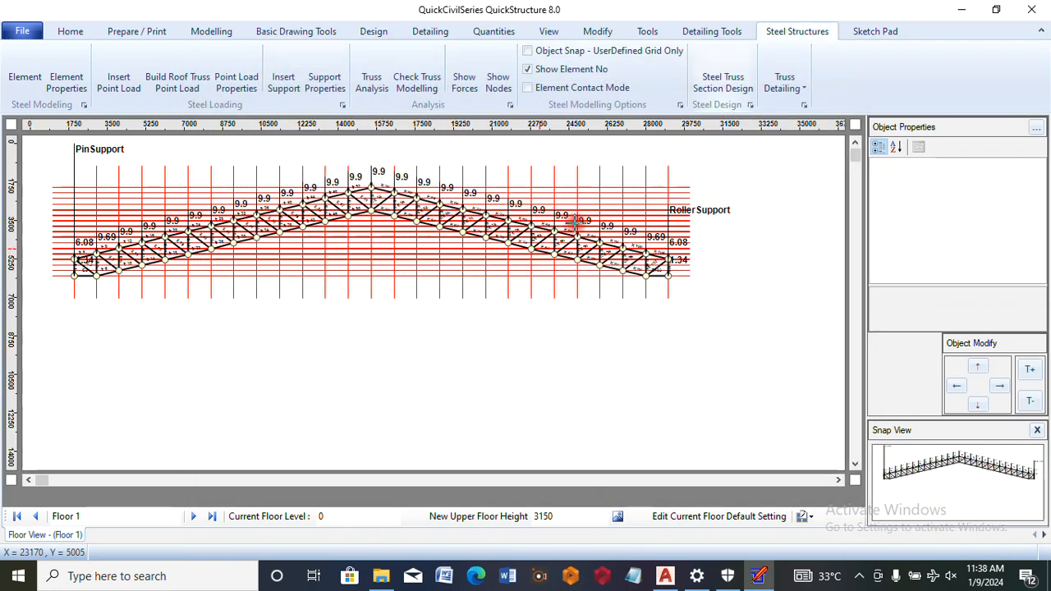
Generate the detail drawing of the truss elements from the designed roof truss
{"action": "left_click", "coordinate": [783, 85]}
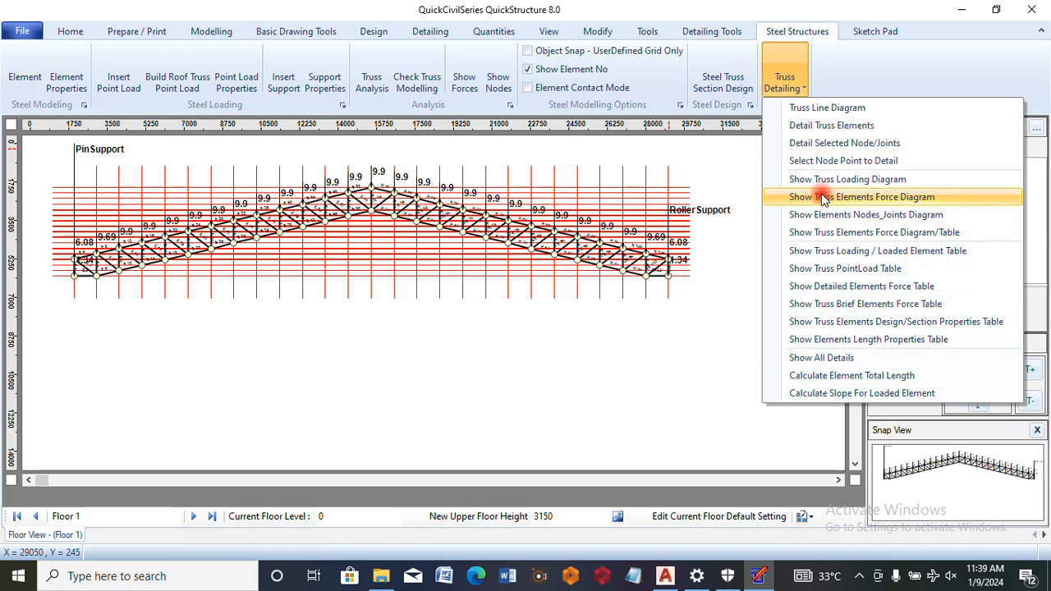
{"action": "left_click", "coordinate": [830, 127]}
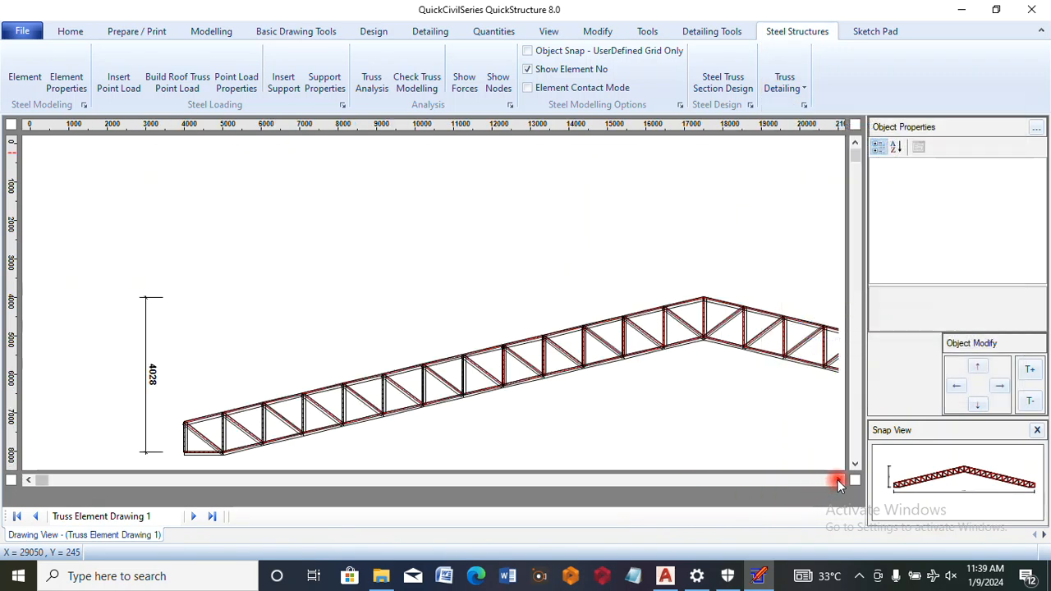
{"action": "left_click", "coordinate": [838, 481]}
{"action": "left_click", "coordinate": [838, 481]}
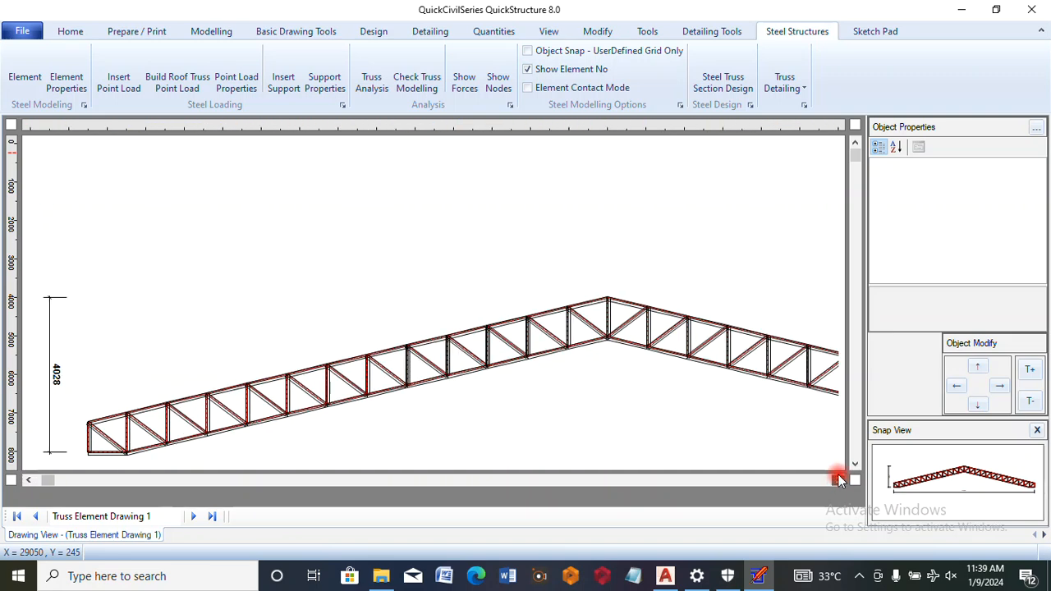
Set the truss element drawing's scale to 1:175 so the whole truss fits the page
{"action": "left_click", "coordinate": [549, 33]}
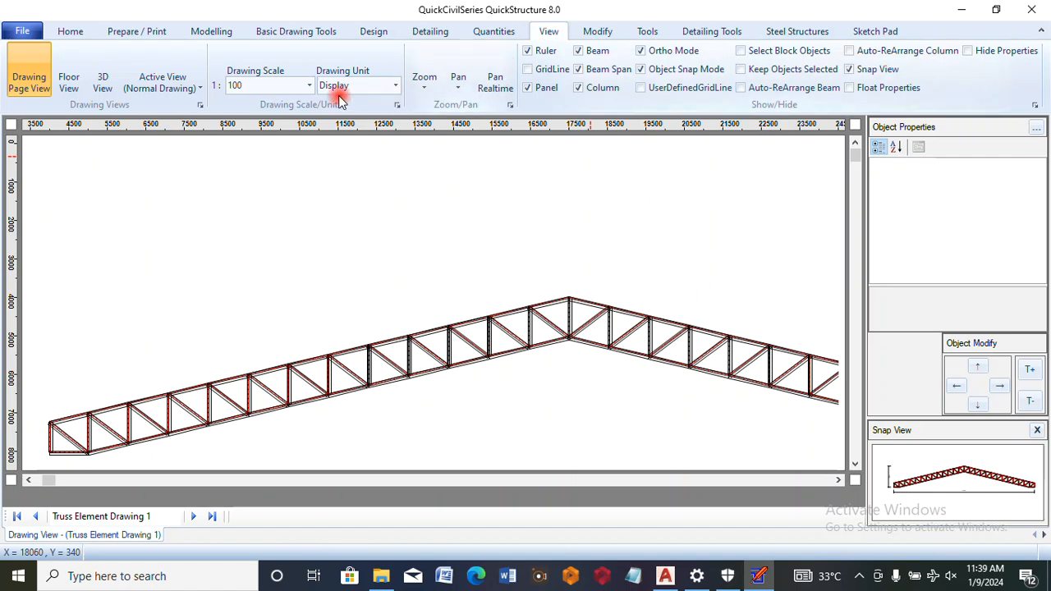
{"action": "left_click", "coordinate": [309, 86]}
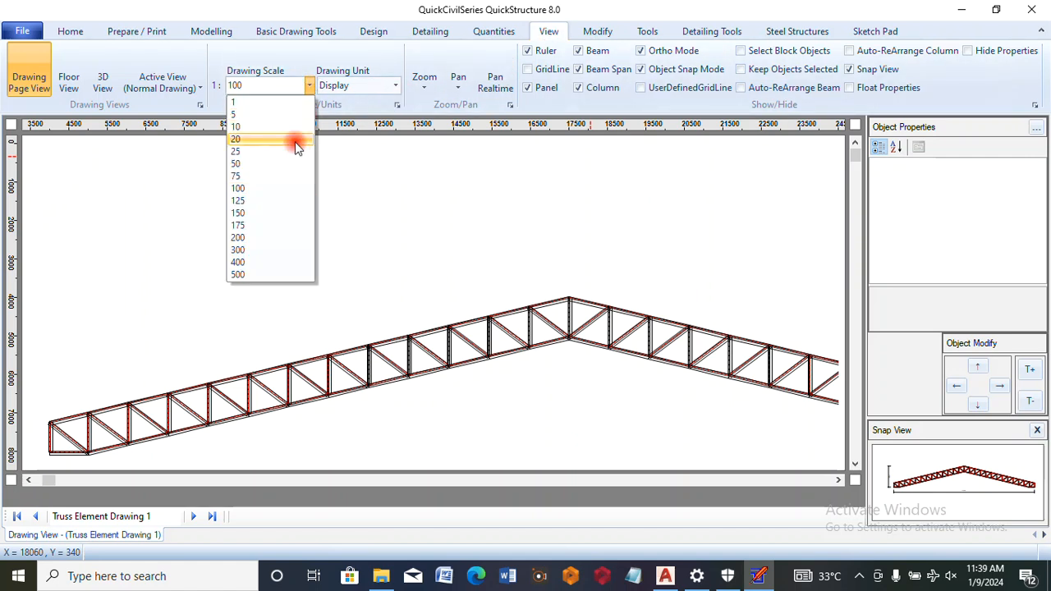
{"action": "left_click", "coordinate": [255, 224]}
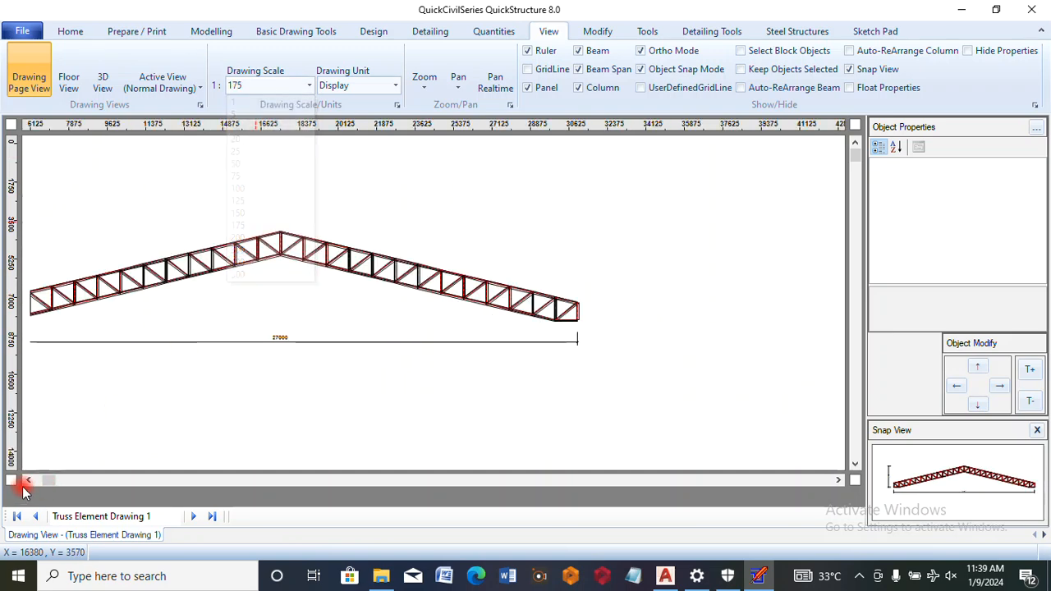
{"action": "left_click", "coordinate": [26, 482]}
{"action": "left_click", "coordinate": [25, 482]}
{"action": "left_click", "coordinate": [26, 482]}
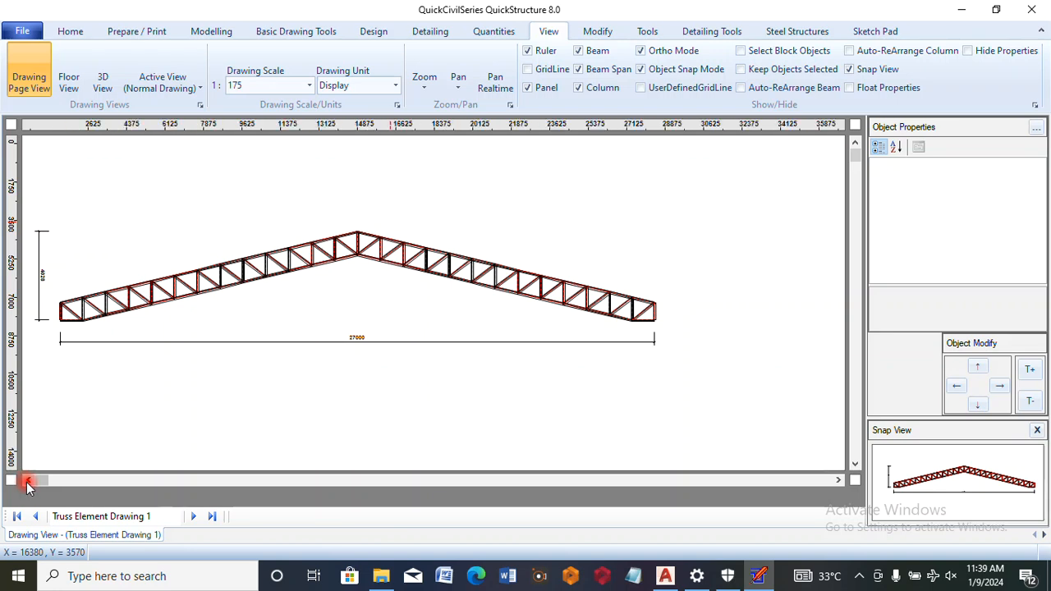
{"action": "left_click", "coordinate": [27, 481]}
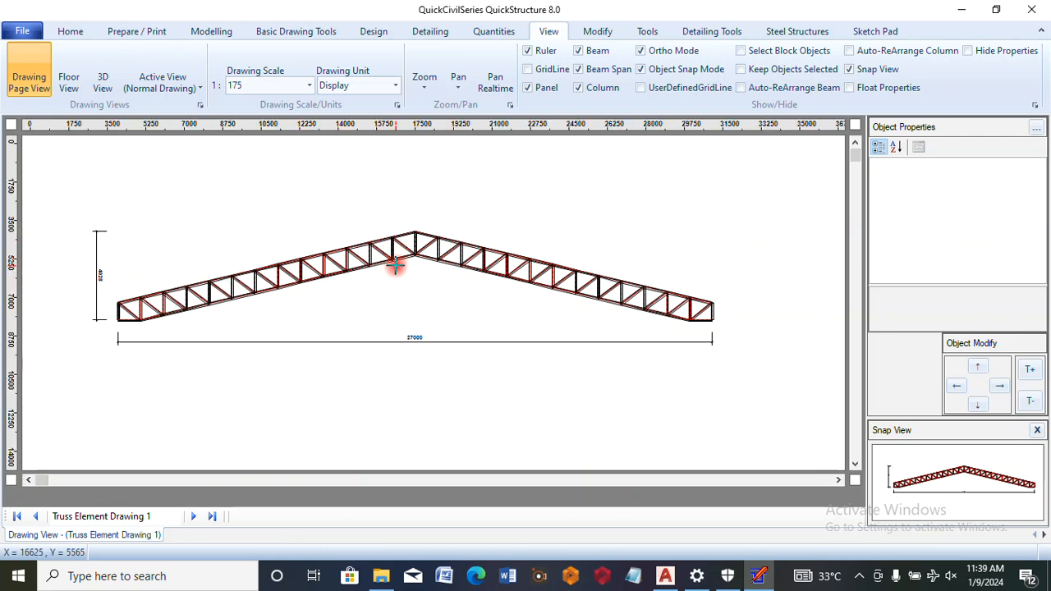
Export the truss drawing to AutoCAD DXF on the Desktop as Truss Element Drawing 1
{"action": "left_click", "coordinate": [29, 31]}
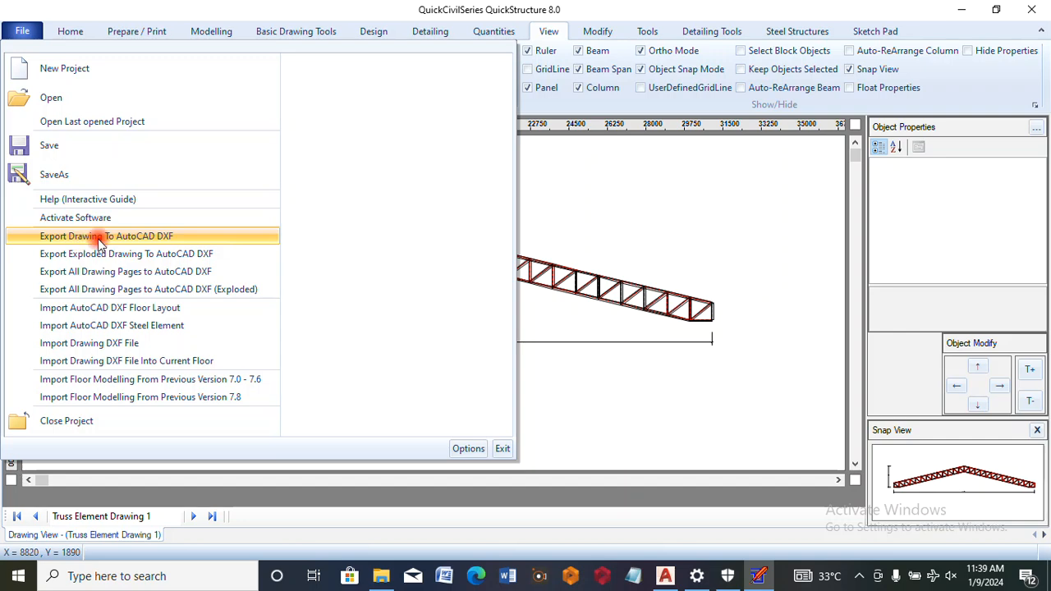
{"action": "left_click", "coordinate": [145, 235]}
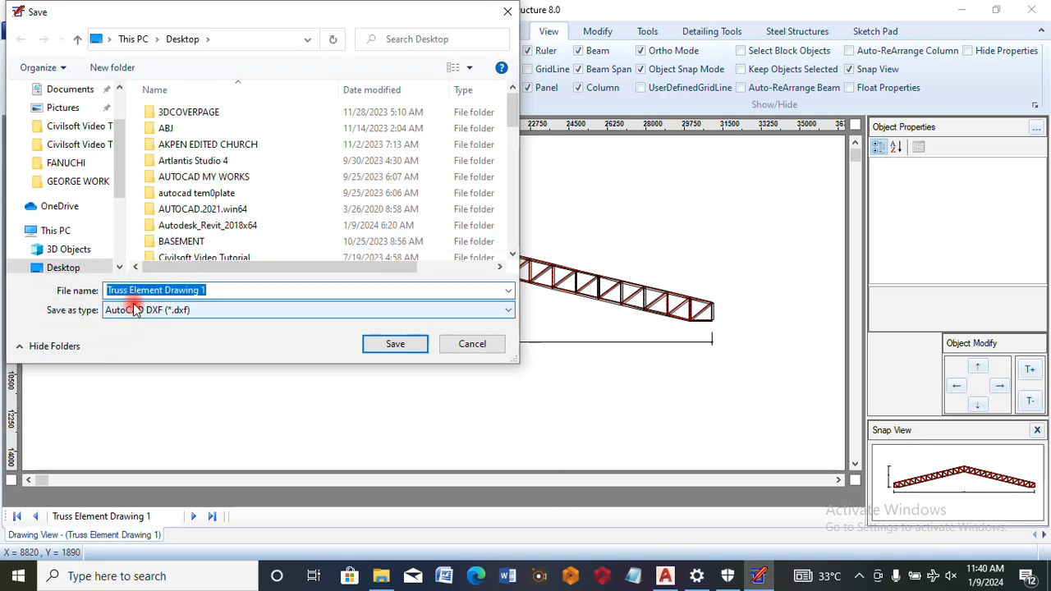
{"action": "left_click", "coordinate": [405, 348]}
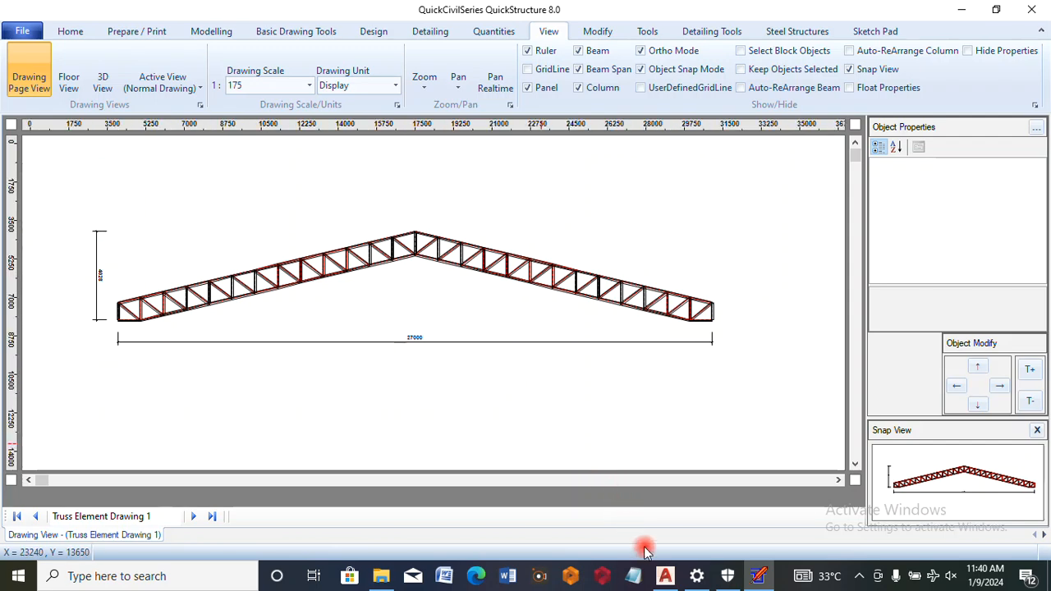
Switch to AutoCAD and open the DXF file Truss Element Drawing 1 from the Desktop
{"action": "left_click", "coordinate": [665, 576]}
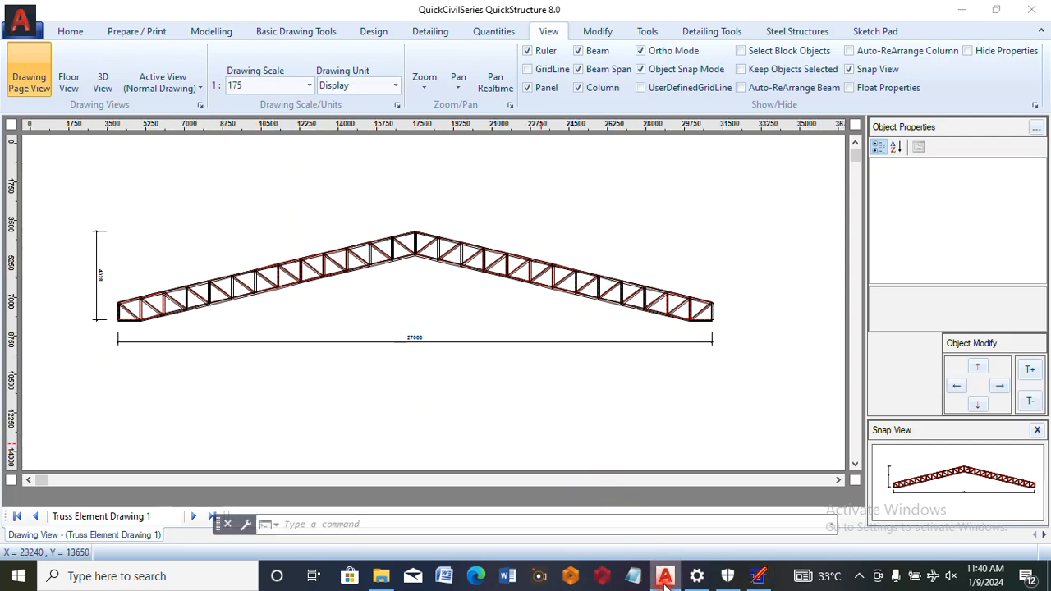
{"action": "left_click", "coordinate": [23, 30]}
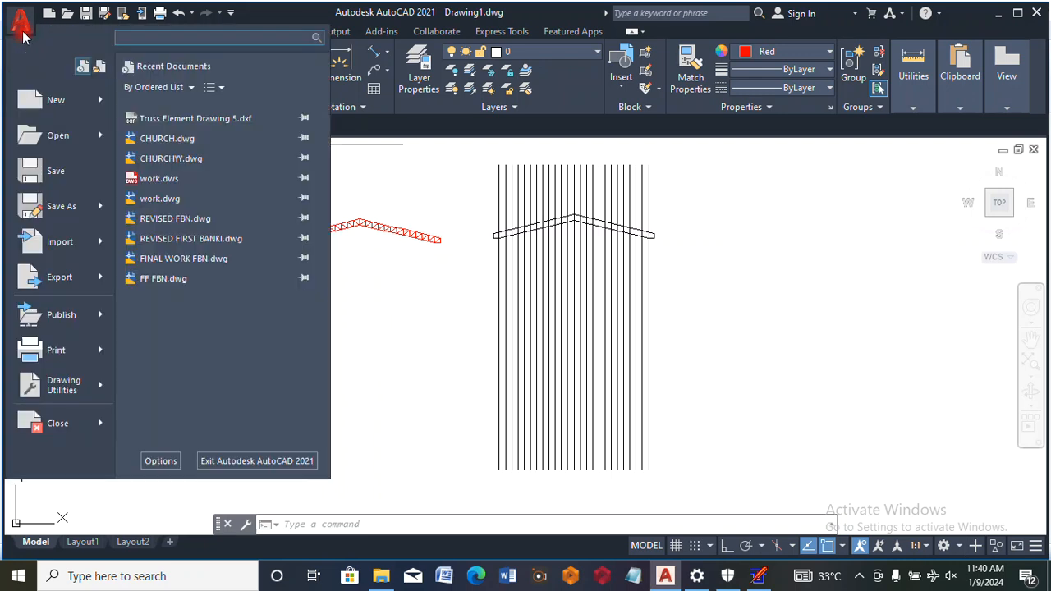
{"action": "key", "text": "Escape"}
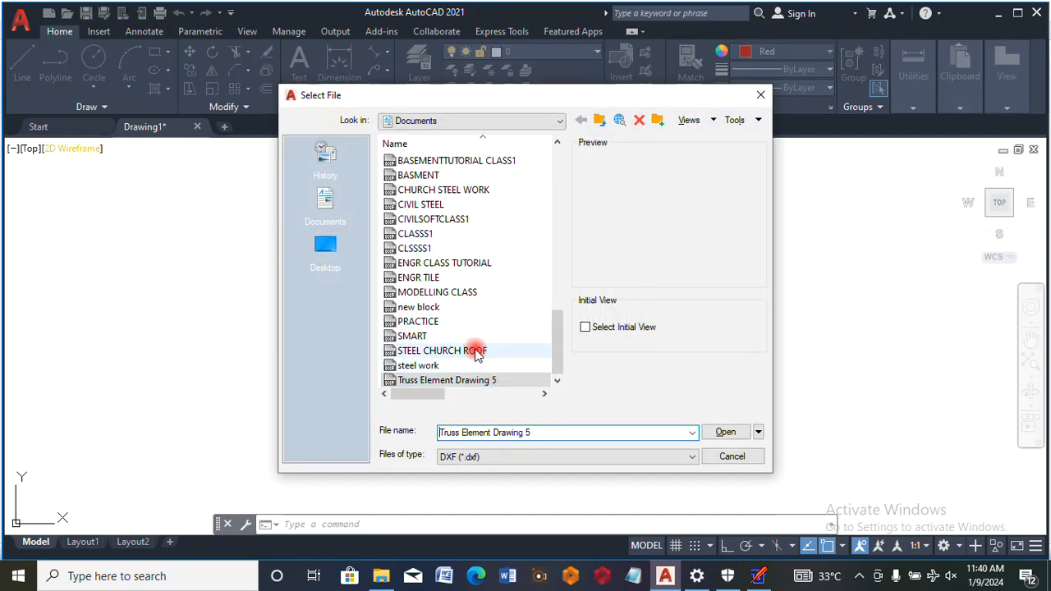
{"action": "left_click", "coordinate": [332, 259]}
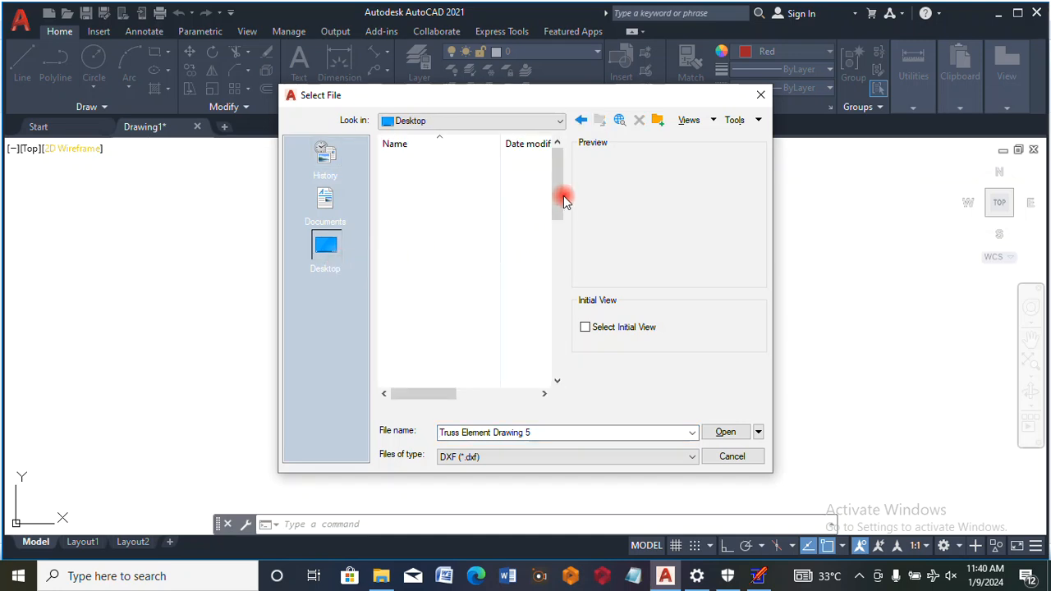
{"action": "left_click_drag", "start_coordinate": [558, 200], "coordinate": [557, 347]}
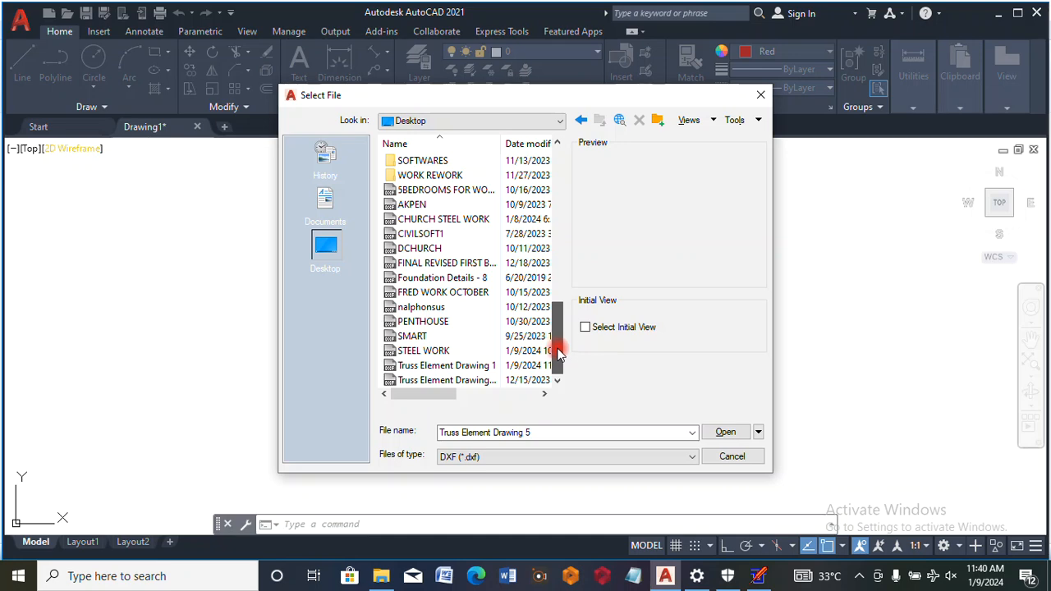
{"action": "left_click", "coordinate": [451, 369]}
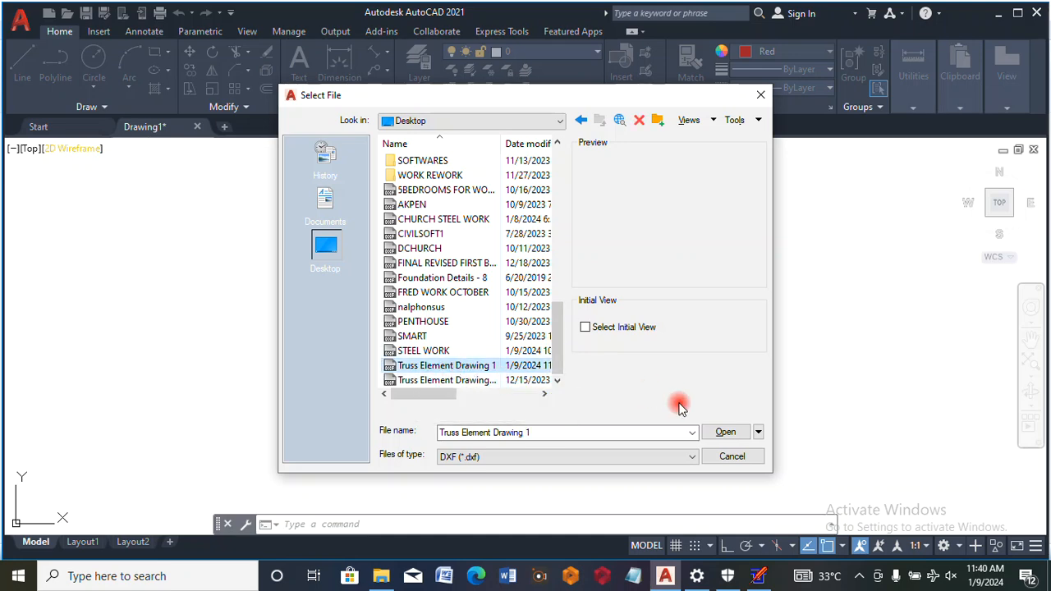
{"action": "left_click", "coordinate": [716, 435]}
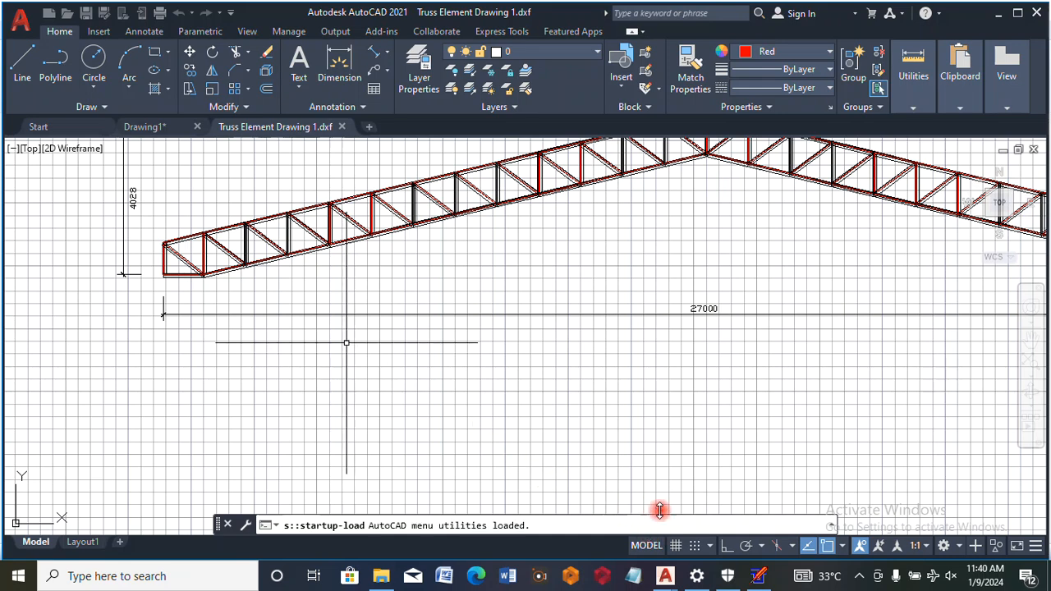
Turn off the drawing grid and examine the detailed truss members up close
{"action": "left_click", "coordinate": [675, 545]}
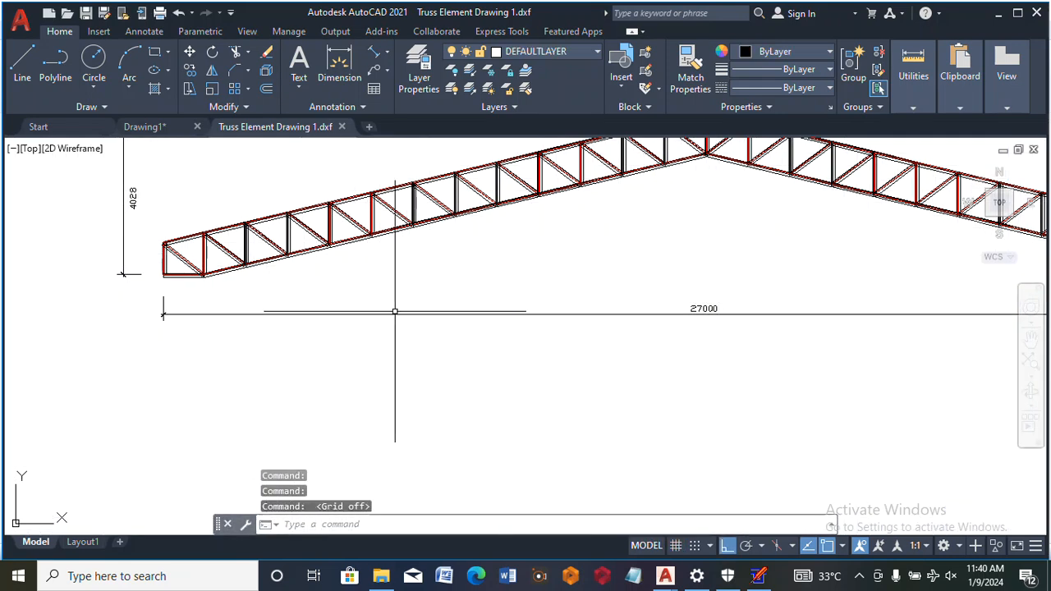
{"action": "scroll", "coordinate": [394, 310], "scroll_direction": "up", "scroll_amount": 5}
{"action": "scroll", "coordinate": [394, 310], "scroll_direction": "up", "scroll_amount": 4}
{"action": "scroll", "coordinate": [422, 211], "scroll_direction": "down", "scroll_amount": 4}
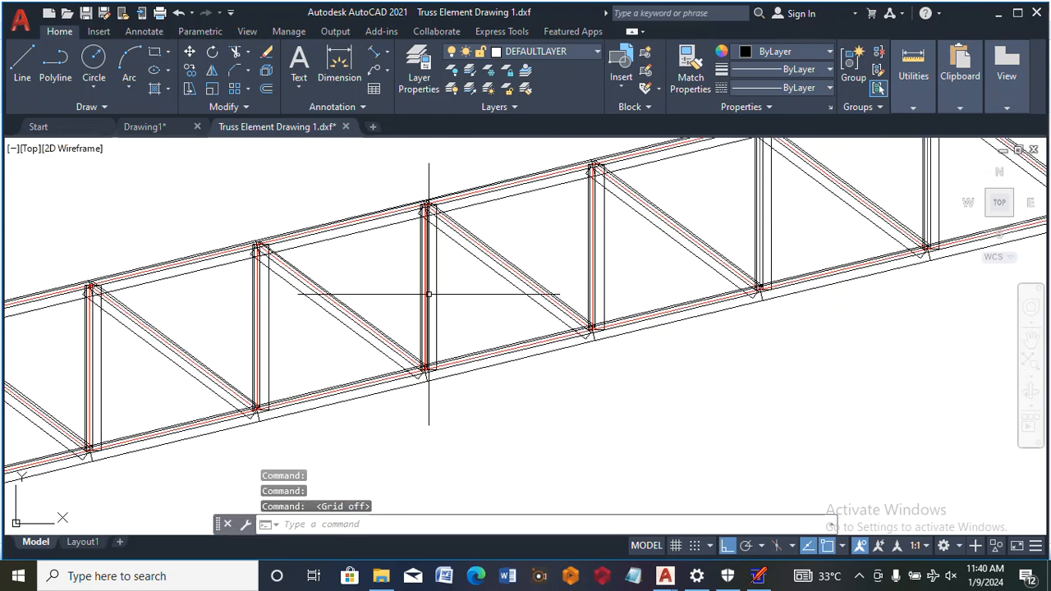
Examine the truss members along the left slope and around the ridge joint in the DXF drawing
{"action": "scroll", "coordinate": [455, 197], "scroll_direction": "up", "scroll_amount": 2}
{"action": "scroll", "coordinate": [417, 211], "scroll_direction": "down", "scroll_amount": 8}
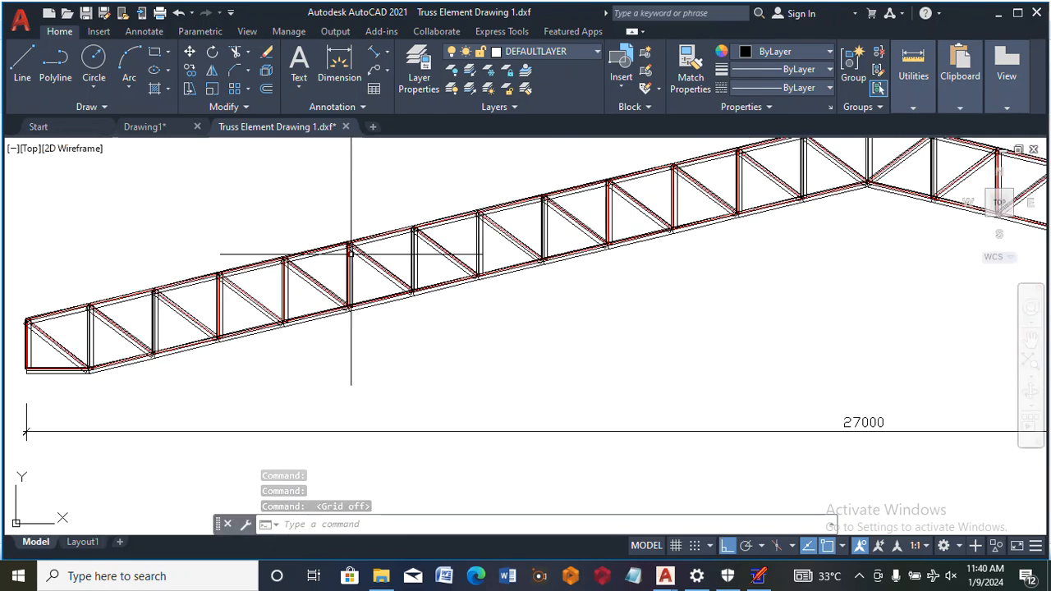
{"action": "scroll", "coordinate": [633, 200], "scroll_direction": "up", "scroll_amount": 5}
{"action": "scroll", "coordinate": [544, 239], "scroll_direction": "down", "scroll_amount": 4}
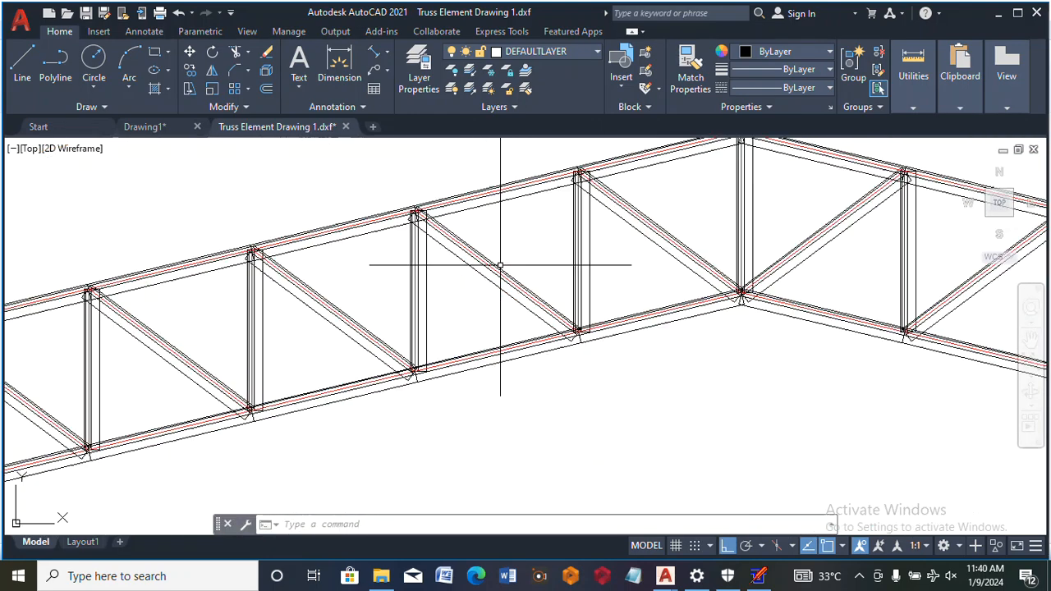
{"action": "scroll", "coordinate": [602, 216], "scroll_direction": "up", "scroll_amount": 3}
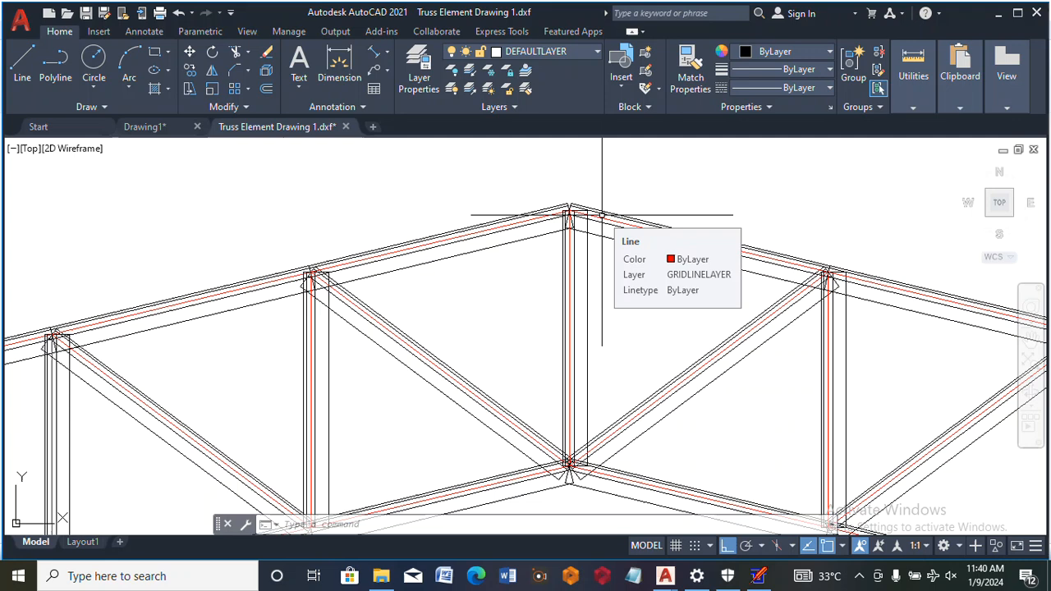
{"action": "scroll", "coordinate": [587, 229], "scroll_direction": "down", "scroll_amount": 8}
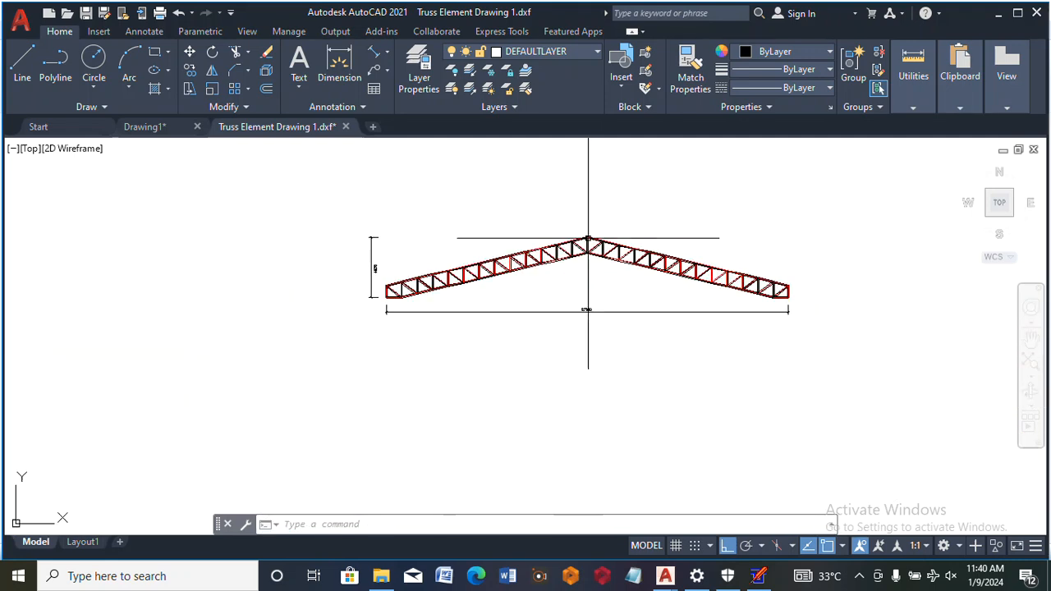
Copy the entire truss, including its overall span and height dimensions, to the clipboard
{"action": "right_click", "coordinate": [597, 209]}
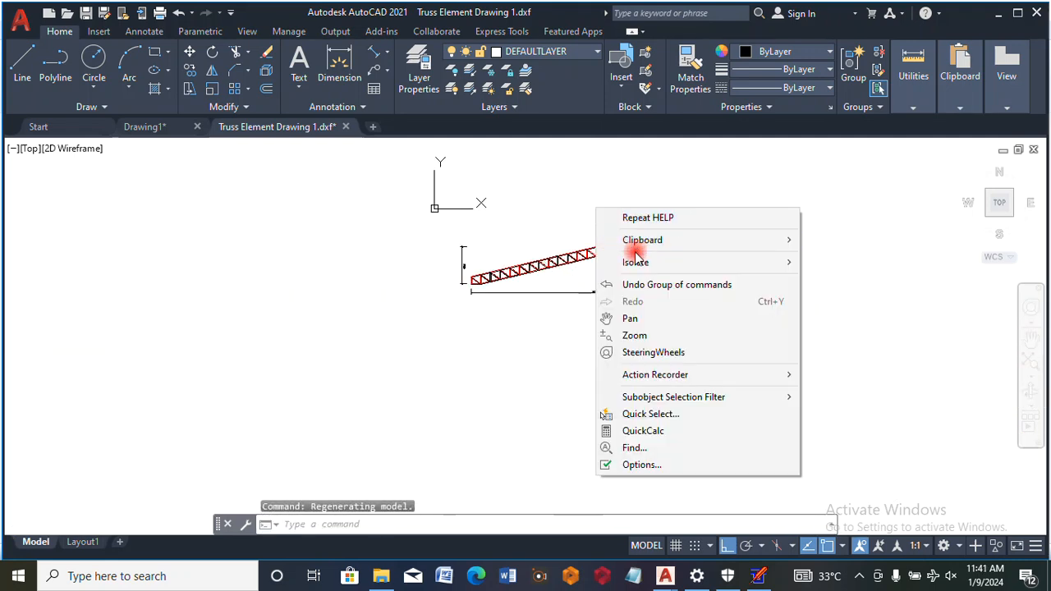
{"action": "mouse_move", "coordinate": [632, 253]}
{"action": "left_click", "coordinate": [833, 257]}
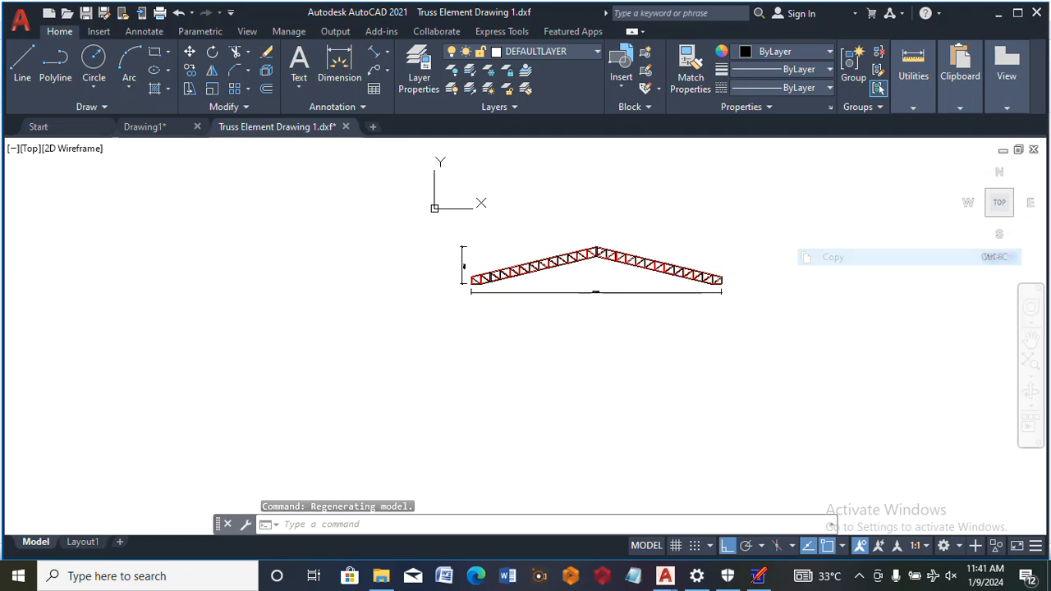
{"action": "left_click", "coordinate": [784, 177]}
{"action": "left_click", "coordinate": [408, 347]}
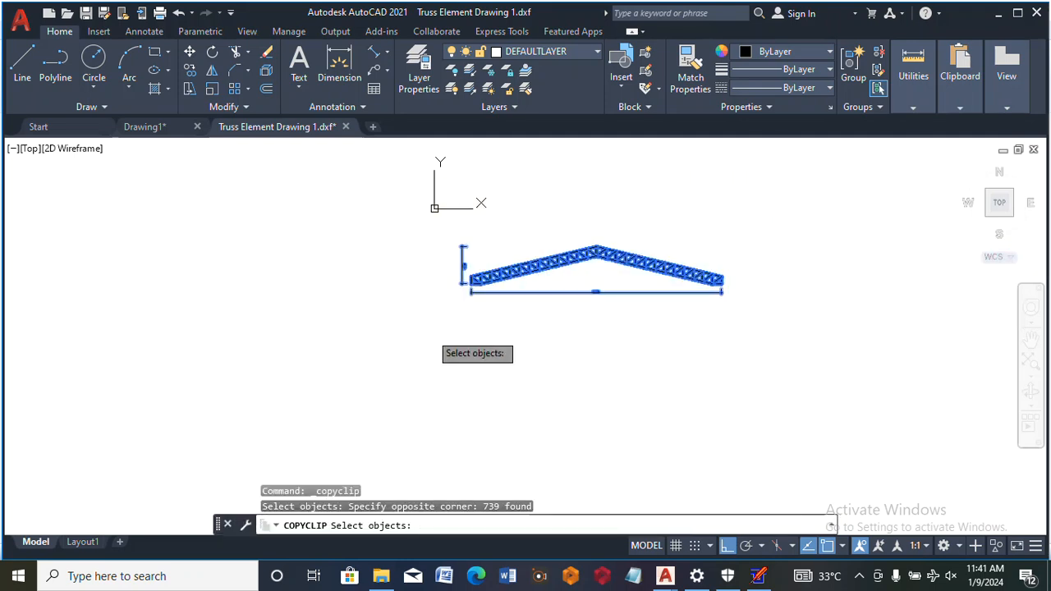
{"action": "key", "text": "Return"}
Switch to Drawing1 and paste the copied truss in the empty space below the floor plan, beside the vertical-line roof outline
{"action": "left_click", "coordinate": [145, 126]}
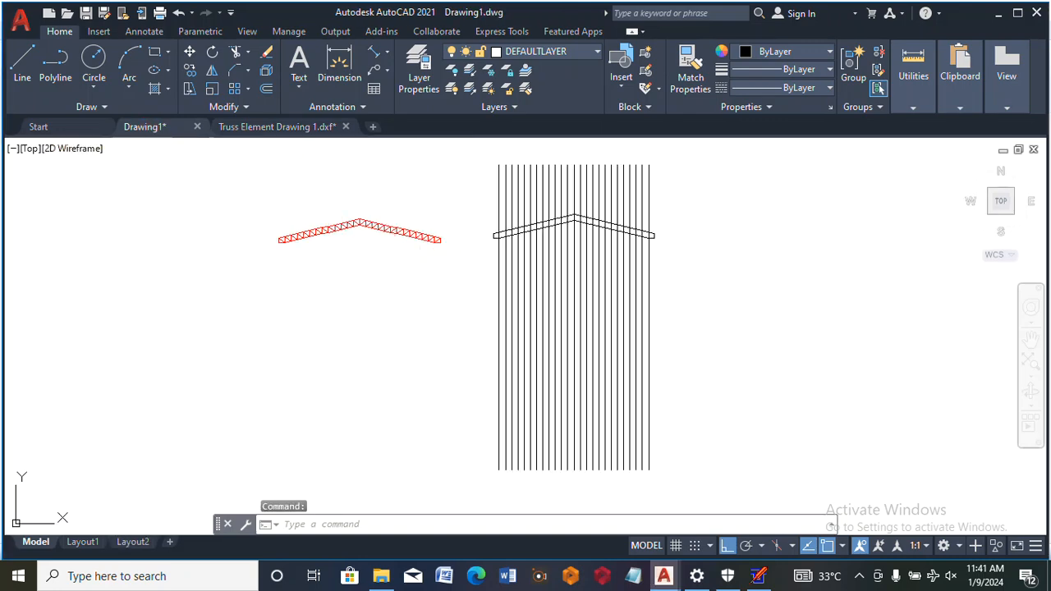
{"action": "scroll", "coordinate": [445, 263], "scroll_direction": "down", "scroll_amount": 5}
{"action": "scroll", "coordinate": [445, 263], "scroll_direction": "up", "scroll_amount": 4}
{"action": "scroll", "coordinate": [433, 247], "scroll_direction": "down", "scroll_amount": 2}
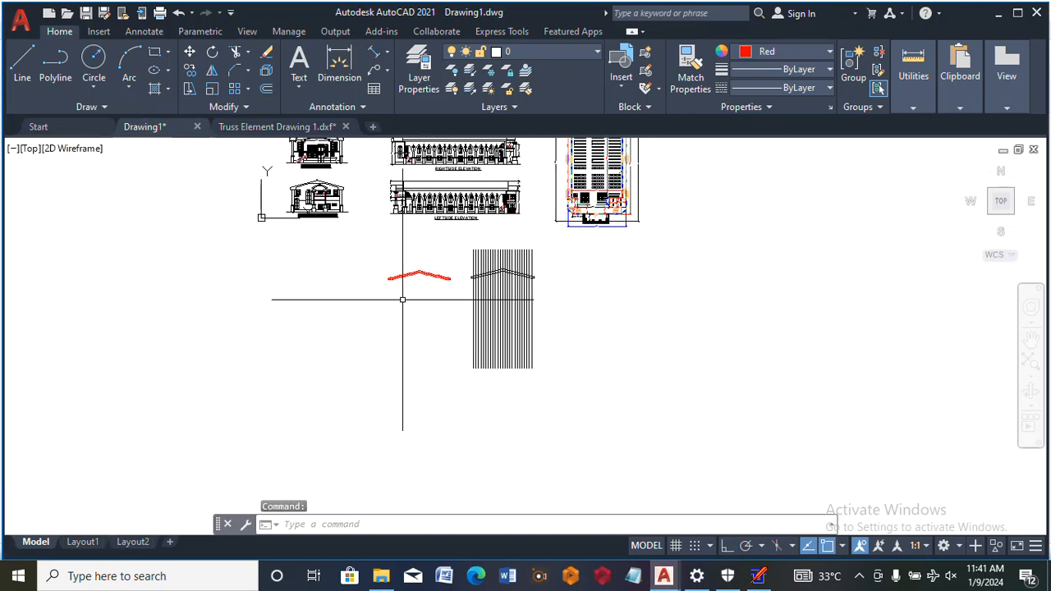
{"action": "scroll", "coordinate": [663, 251], "scroll_direction": "up", "scroll_amount": 3}
{"action": "right_click", "coordinate": [560, 266]}
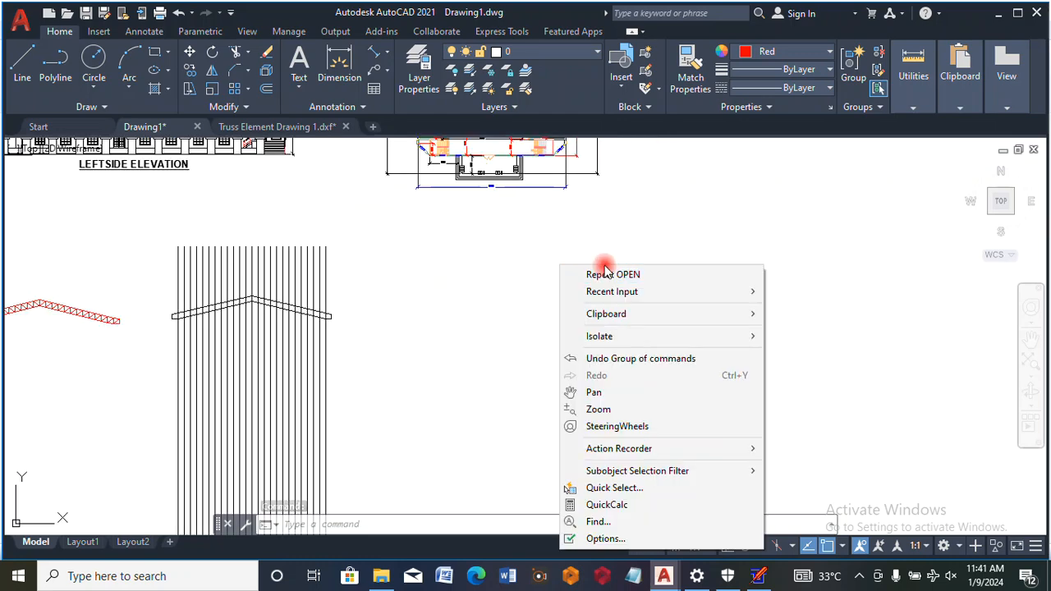
{"action": "mouse_move", "coordinate": [607, 316]}
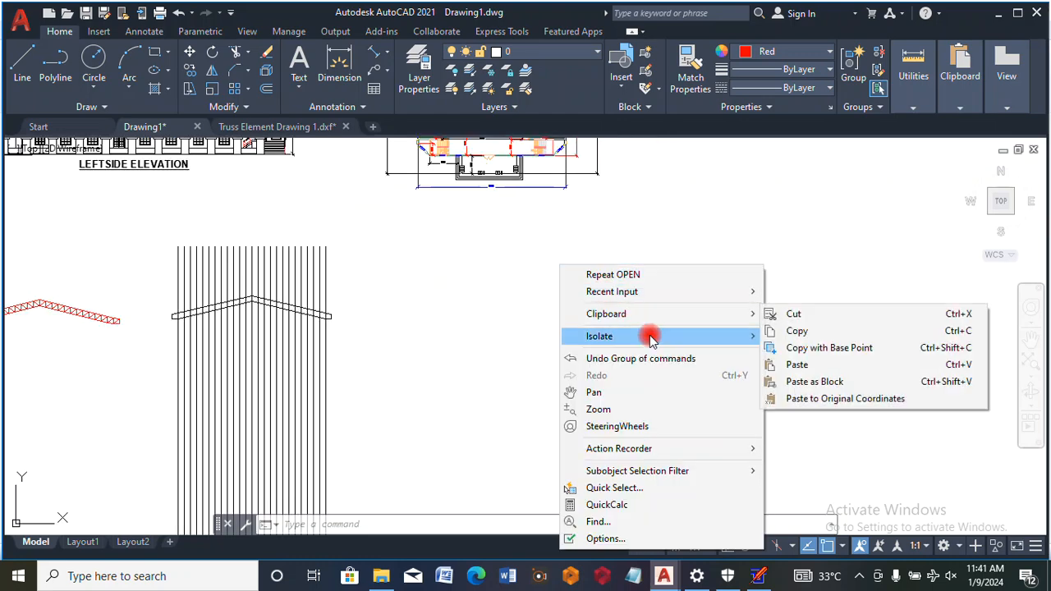
{"action": "left_click", "coordinate": [797, 364]}
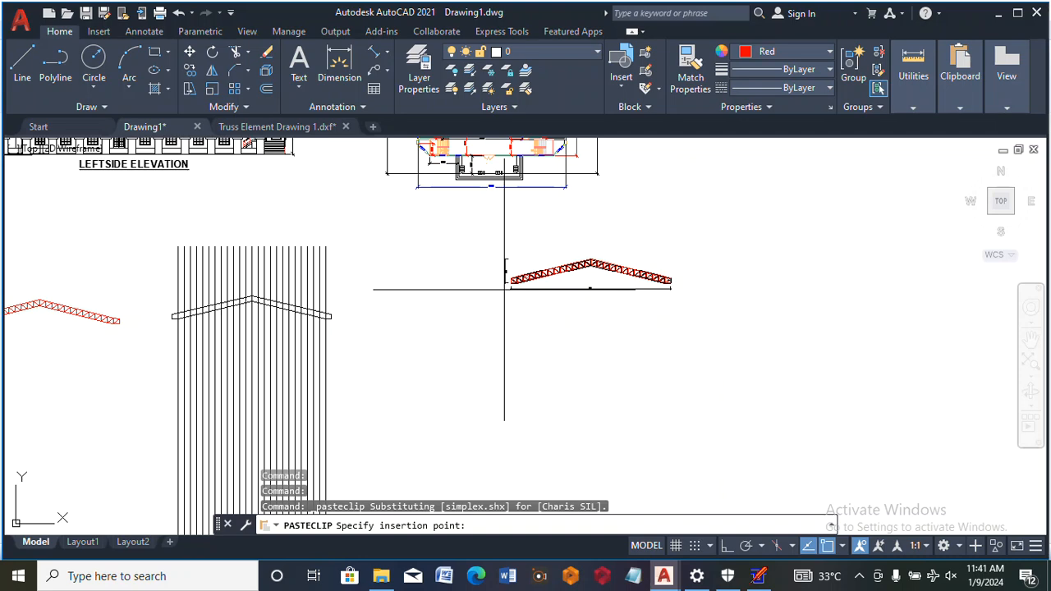
{"action": "left_click", "coordinate": [507, 293]}
Review the pasted truss together with the floor plan in Drawing1
{"action": "scroll", "coordinate": [567, 271], "scroll_direction": "up", "scroll_amount": 4}
{"action": "scroll", "coordinate": [568, 271], "scroll_direction": "up", "scroll_amount": 2}
{"action": "scroll", "coordinate": [517, 240], "scroll_direction": "down", "scroll_amount": 12}
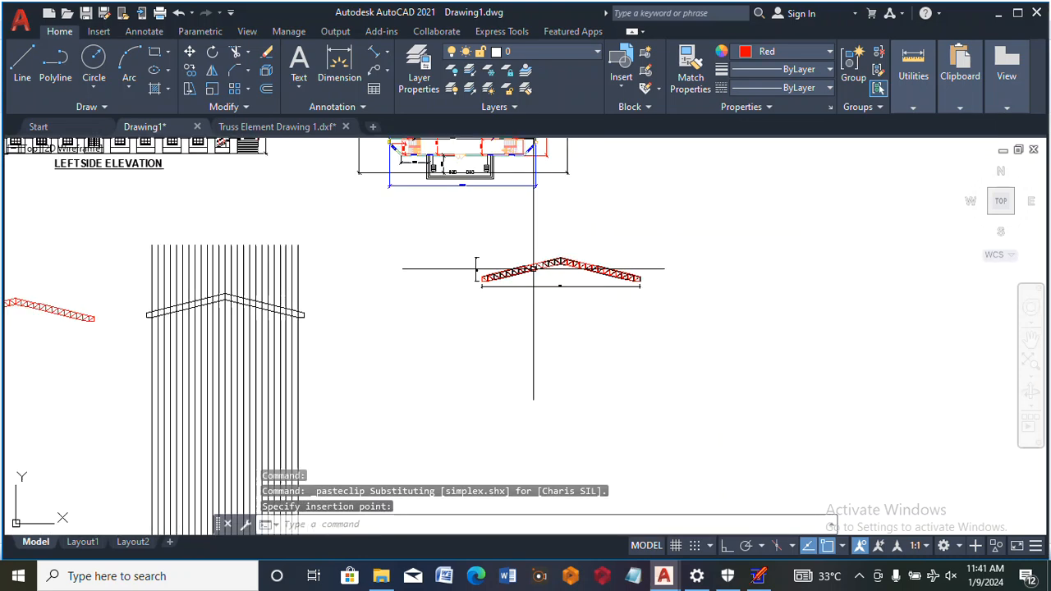
{"action": "scroll", "coordinate": [521, 244], "scroll_direction": "up", "scroll_amount": 8}
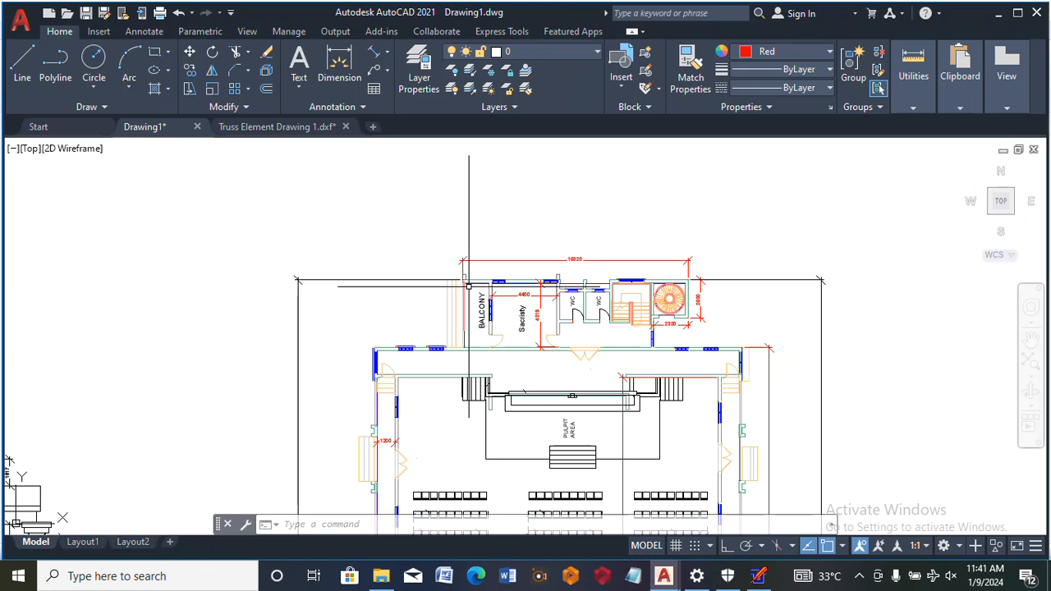
{"action": "scroll", "coordinate": [469, 285], "scroll_direction": "down", "scroll_amount": 12}
{"action": "scroll", "coordinate": [532, 266], "scroll_direction": "up", "scroll_amount": 4}
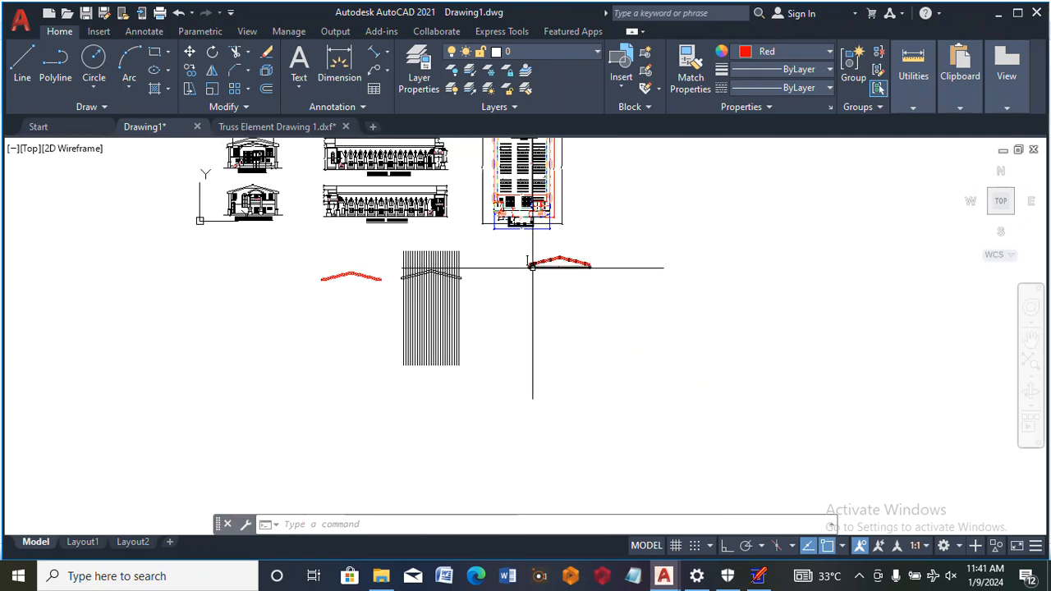
Add an aligned dimension above the second top-chord panel from the truss's left end, measured between its two vertical members
{"action": "scroll", "coordinate": [532, 267], "scroll_direction": "up", "scroll_amount": 10}
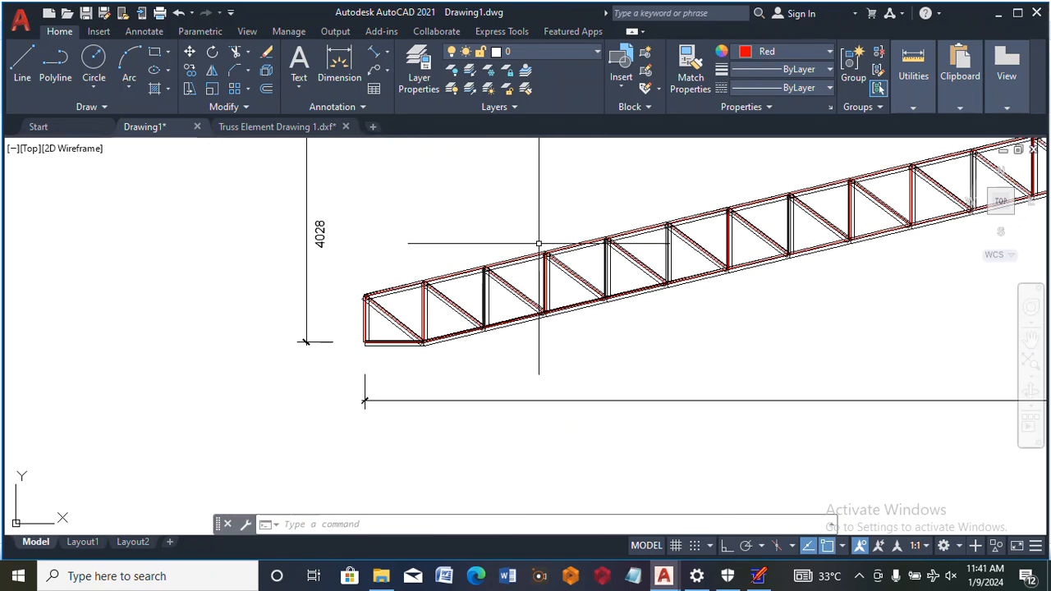
{"action": "scroll", "coordinate": [538, 243], "scroll_direction": "up", "scroll_amount": 2}
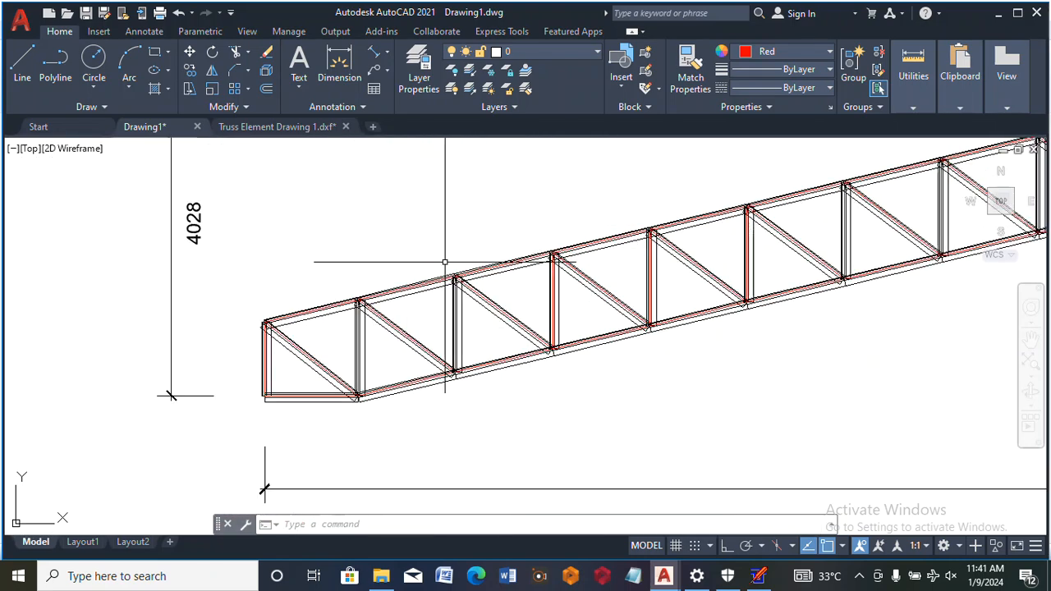
{"action": "left_click", "coordinate": [373, 56]}
{"action": "scroll", "coordinate": [492, 300], "scroll_direction": "up", "scroll_amount": 8}
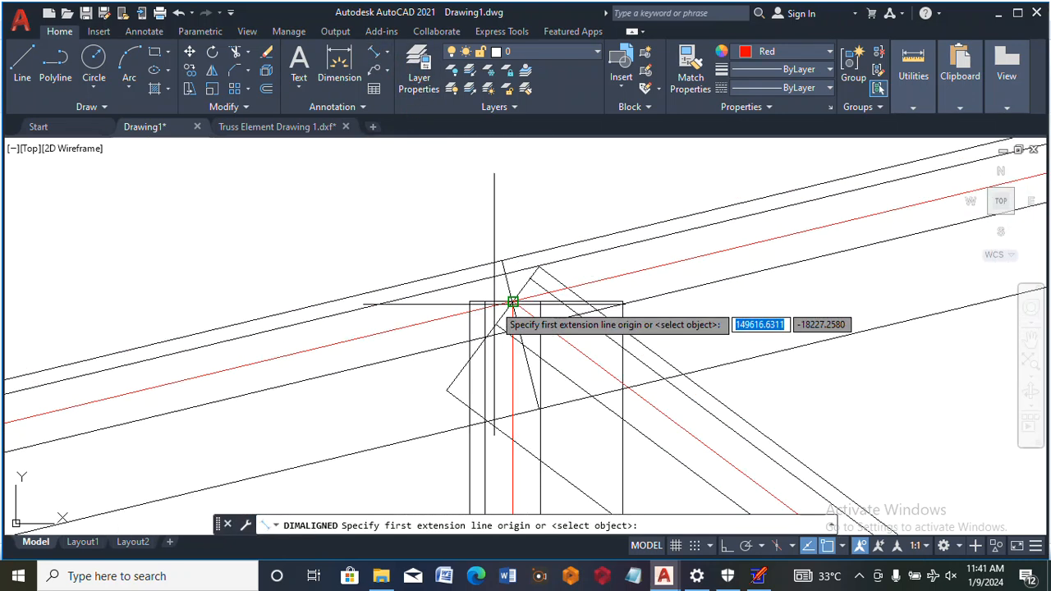
{"action": "left_click", "coordinate": [504, 265]}
{"action": "scroll", "coordinate": [504, 265], "scroll_direction": "down", "scroll_amount": 4}
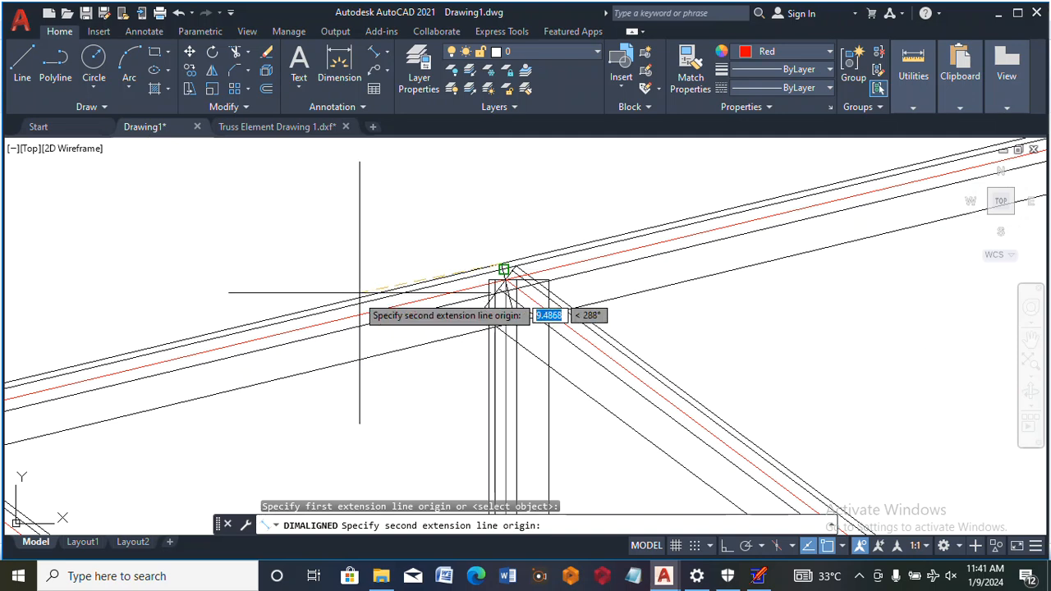
{"action": "scroll", "coordinate": [359, 292], "scroll_direction": "down", "scroll_amount": 4}
{"action": "scroll", "coordinate": [173, 370], "scroll_direction": "up", "scroll_amount": 4}
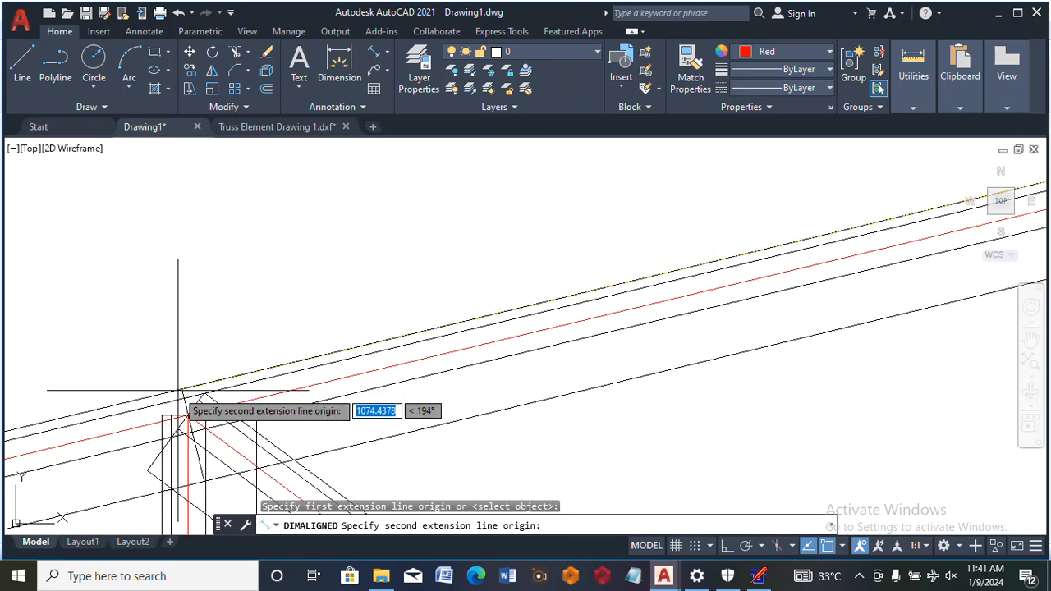
{"action": "left_click", "coordinate": [179, 390]}
{"action": "scroll", "coordinate": [184, 344], "scroll_direction": "down", "scroll_amount": 4}
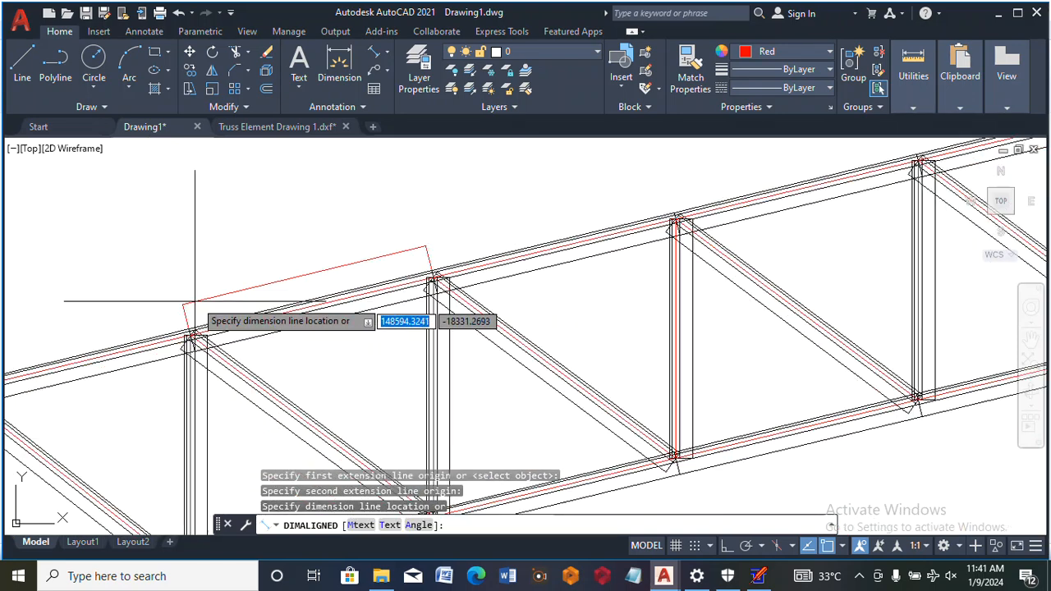
{"action": "left_click", "coordinate": [206, 287]}
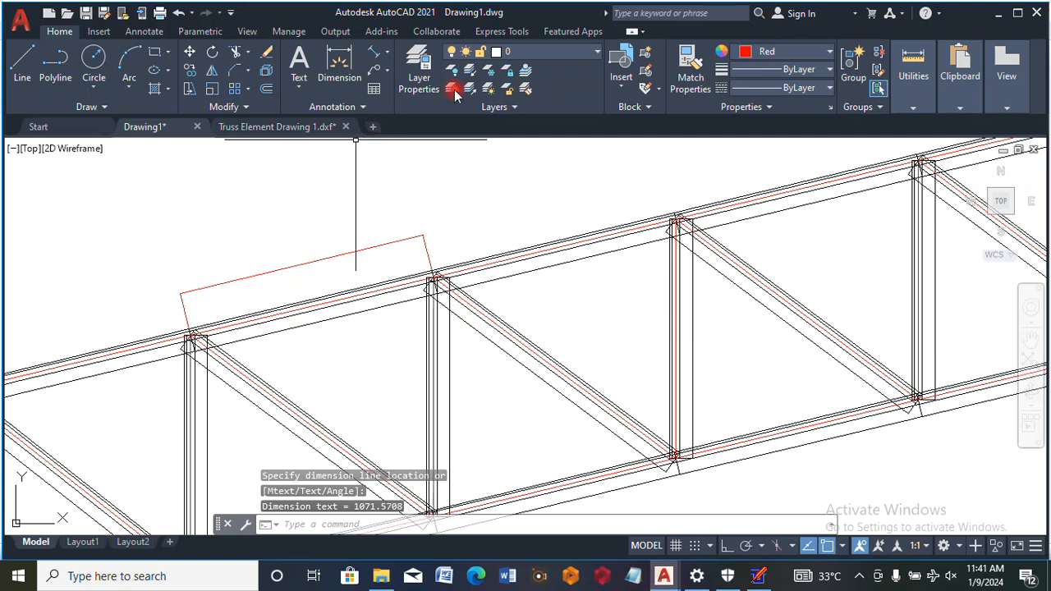
Match the properties of the new top-chord panel dimension to the truss's vertical height dimension
{"action": "left_click", "coordinate": [698, 99]}
{"action": "scroll", "coordinate": [743, 217], "scroll_direction": "down", "scroll_amount": 3}
{"action": "scroll", "coordinate": [579, 242], "scroll_direction": "down", "scroll_amount": 2}
{"action": "left_click", "coordinate": [505, 204]}
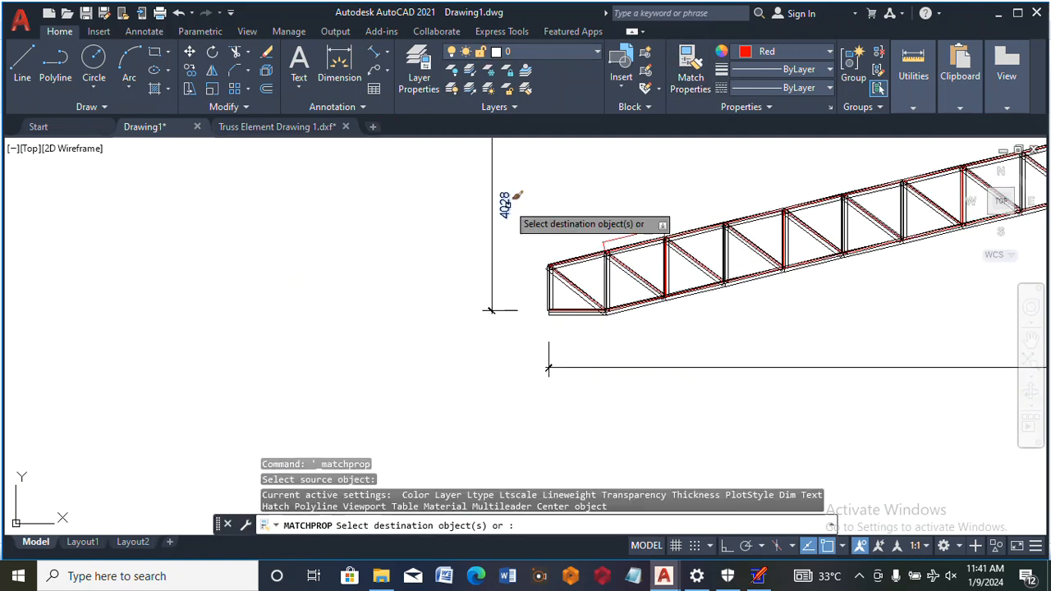
{"action": "scroll", "coordinate": [624, 234], "scroll_direction": "up", "scroll_amount": 4}
{"action": "left_click", "coordinate": [607, 222]}
{"action": "scroll", "coordinate": [634, 243], "scroll_direction": "up", "scroll_amount": 2}
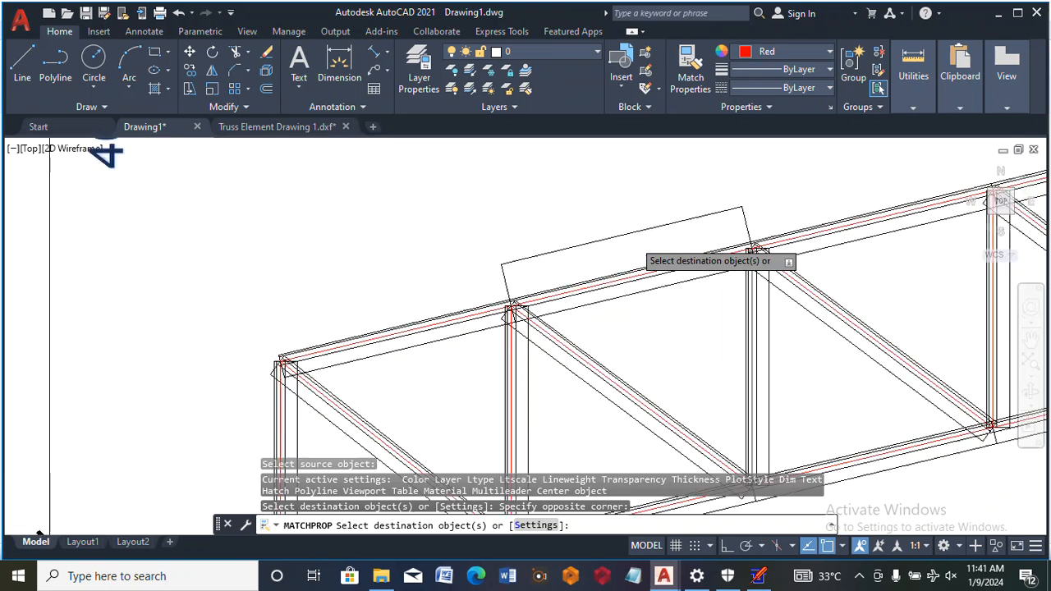
{"action": "scroll", "coordinate": [632, 258], "scroll_direction": "up", "scroll_amount": 2}
{"action": "right_click", "coordinate": [622, 203]}
{"action": "left_click", "coordinate": [646, 209]}
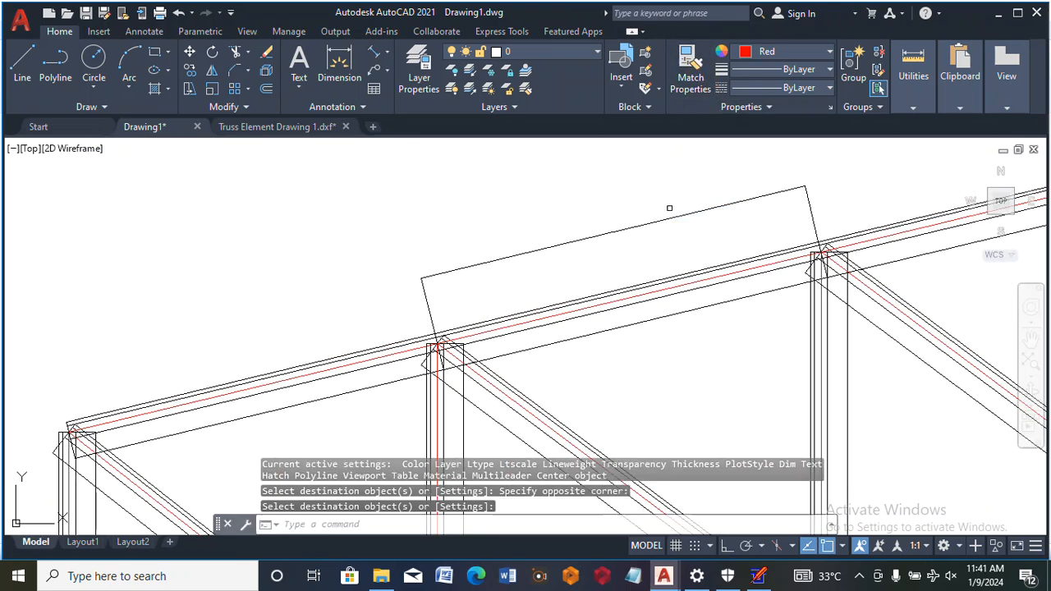
Match the properties of the top-chord panel dimension to the floor plan's blue overall width dimension
{"action": "key", "text": "Return"}
{"action": "scroll", "coordinate": [664, 235], "scroll_direction": "down", "scroll_amount": 6}
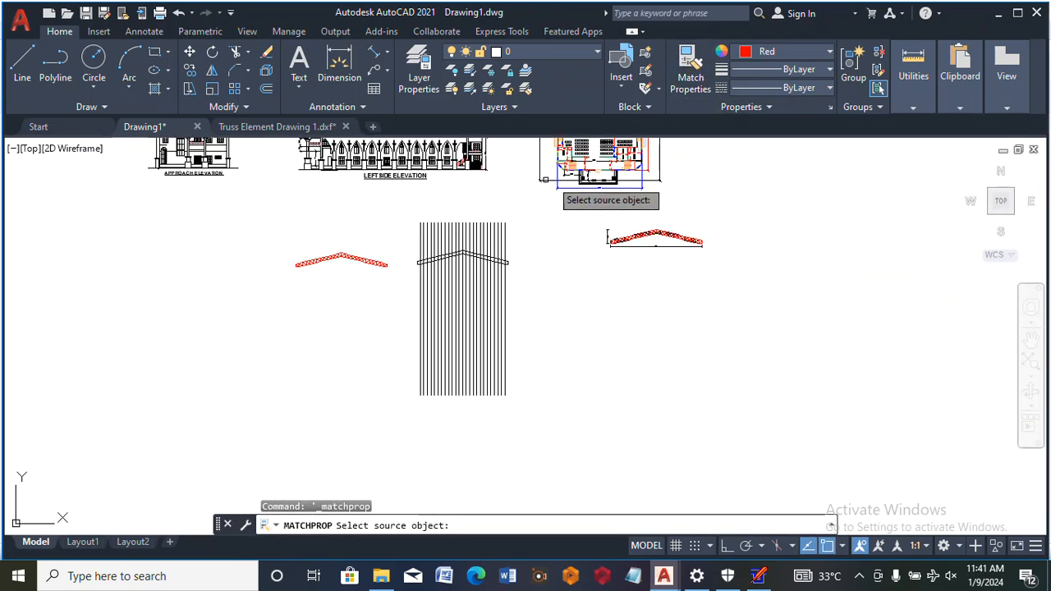
{"action": "scroll", "coordinate": [598, 180], "scroll_direction": "up", "scroll_amount": 6}
{"action": "left_click", "coordinate": [588, 215]}
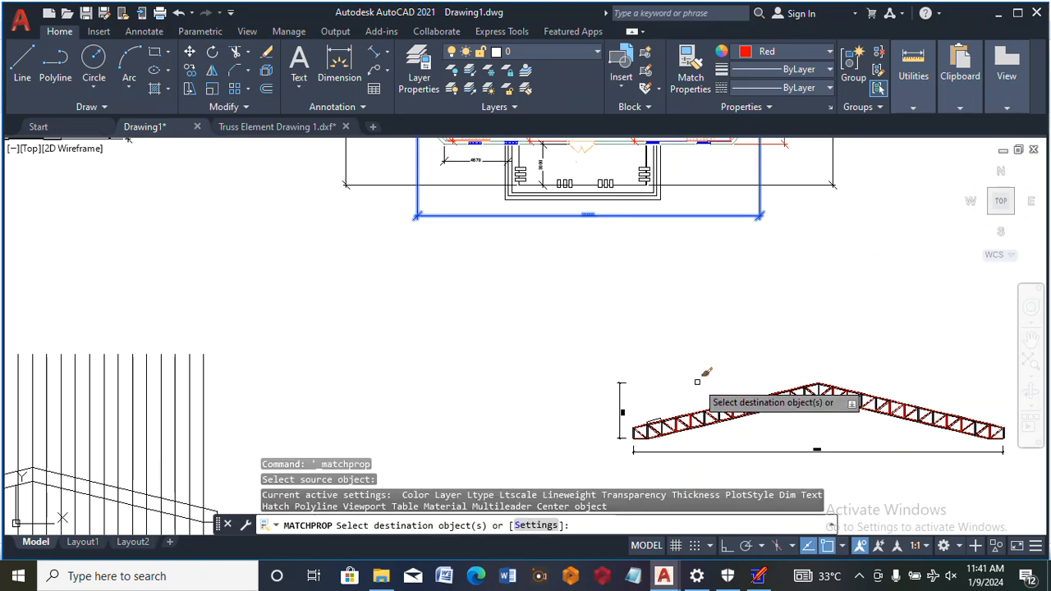
{"action": "scroll", "coordinate": [697, 381], "scroll_direction": "up", "scroll_amount": 5}
{"action": "left_click", "coordinate": [657, 400]}
{"action": "left_click", "coordinate": [617, 367]}
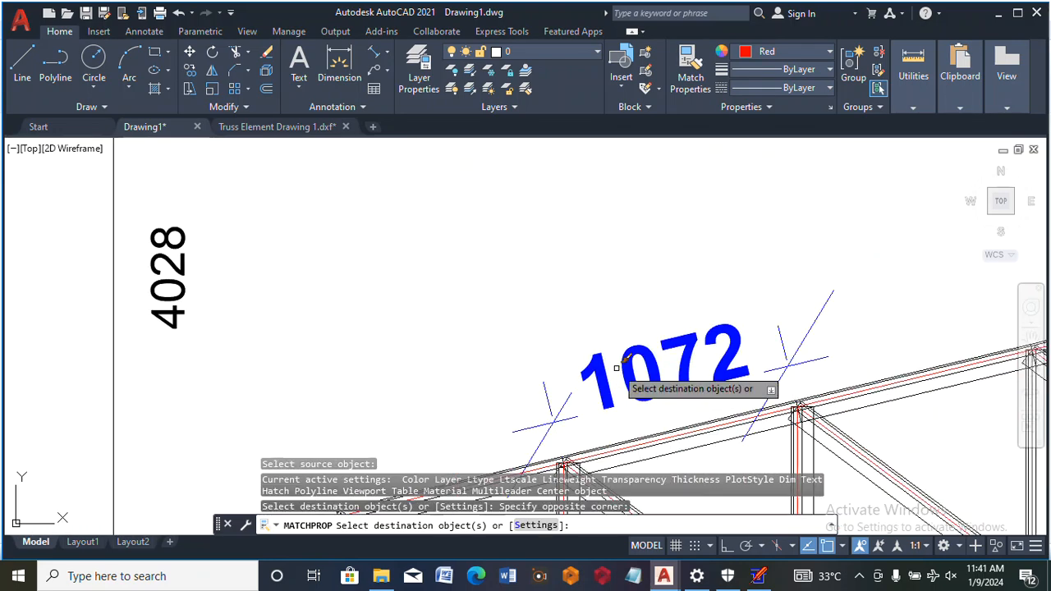
{"action": "right_click", "coordinate": [697, 289]}
{"action": "left_click", "coordinate": [715, 313]}
Inspect the dimensioned truss as a whole and its members around the ridge up close
{"action": "scroll", "coordinate": [632, 287], "scroll_direction": "down", "scroll_amount": 5}
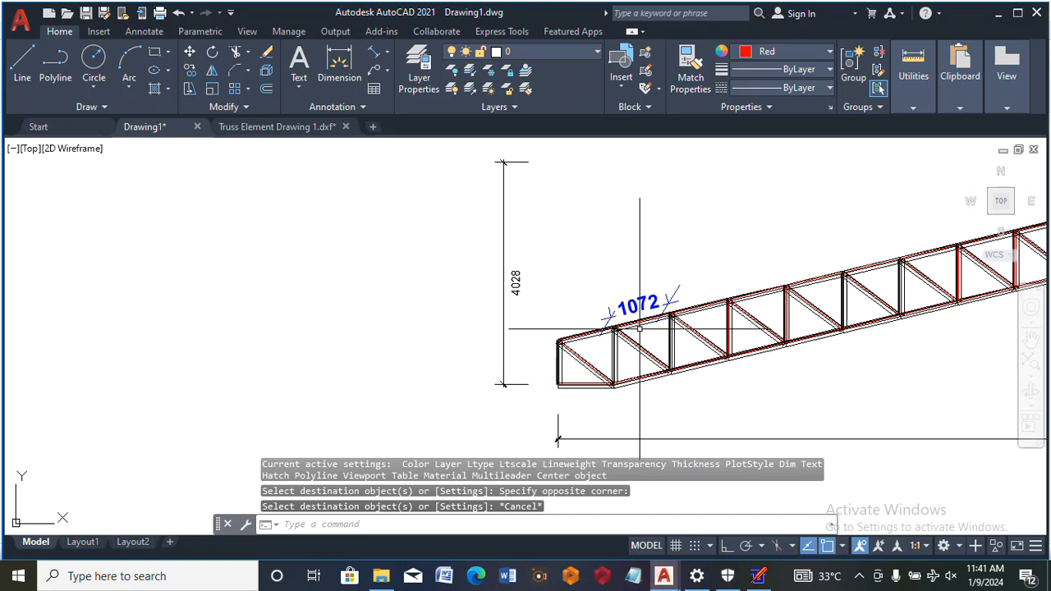
{"action": "scroll", "coordinate": [639, 329], "scroll_direction": "down", "scroll_amount": 2}
{"action": "scroll", "coordinate": [616, 321], "scroll_direction": "up", "scroll_amount": 3}
{"action": "scroll", "coordinate": [588, 313], "scroll_direction": "down", "scroll_amount": 6}
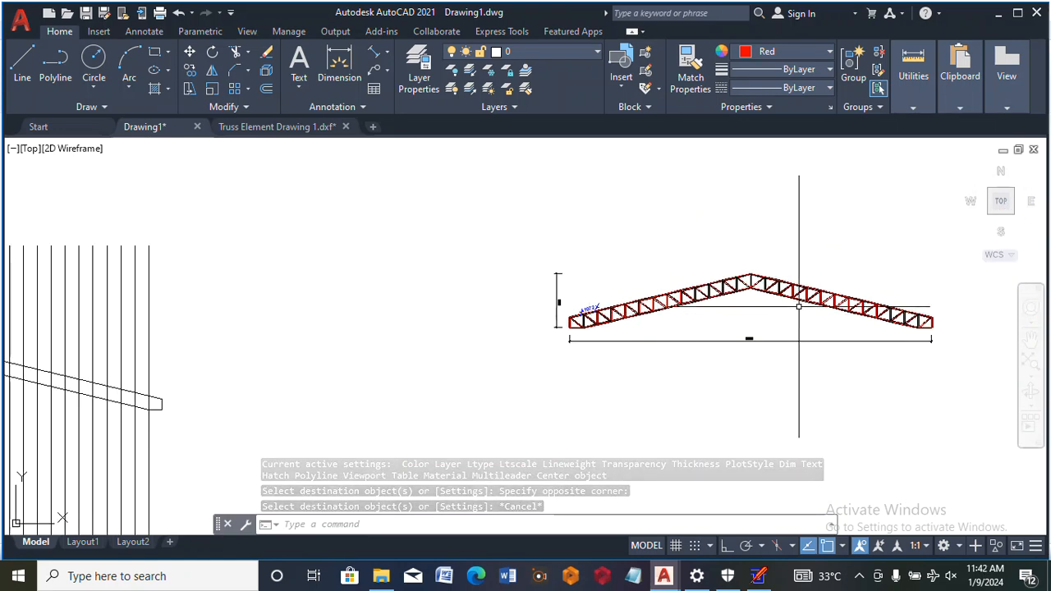
{"action": "scroll", "coordinate": [798, 306], "scroll_direction": "up", "scroll_amount": 8}
{"action": "scroll", "coordinate": [734, 287], "scroll_direction": "down", "scroll_amount": 4}
{"action": "scroll", "coordinate": [558, 230], "scroll_direction": "up", "scroll_amount": 5}
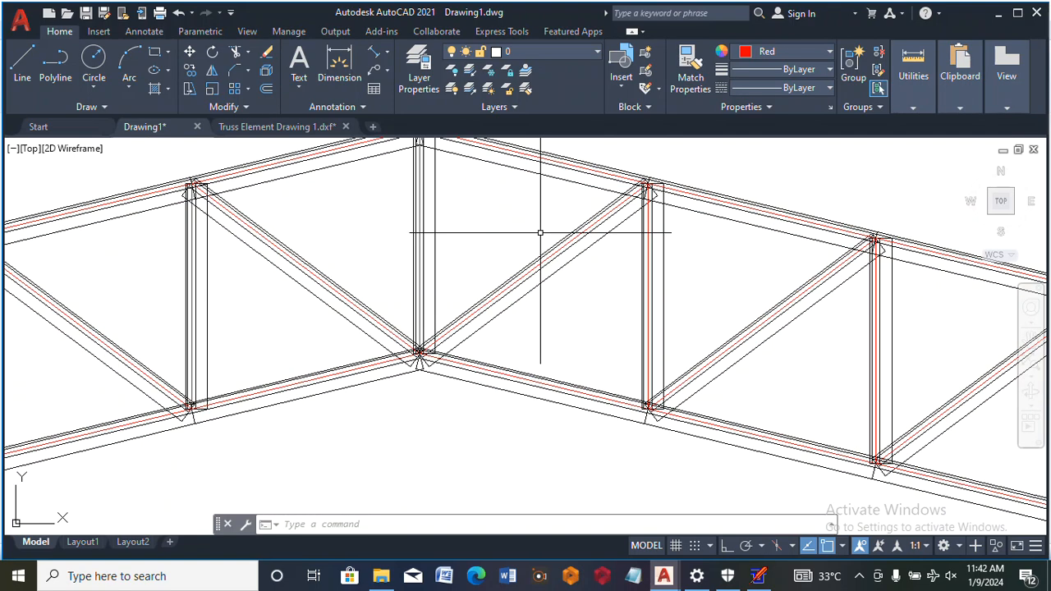
{"action": "scroll", "coordinate": [540, 232], "scroll_direction": "up", "scroll_amount": 3}
{"action": "scroll", "coordinate": [540, 233], "scroll_direction": "down", "scroll_amount": 9}
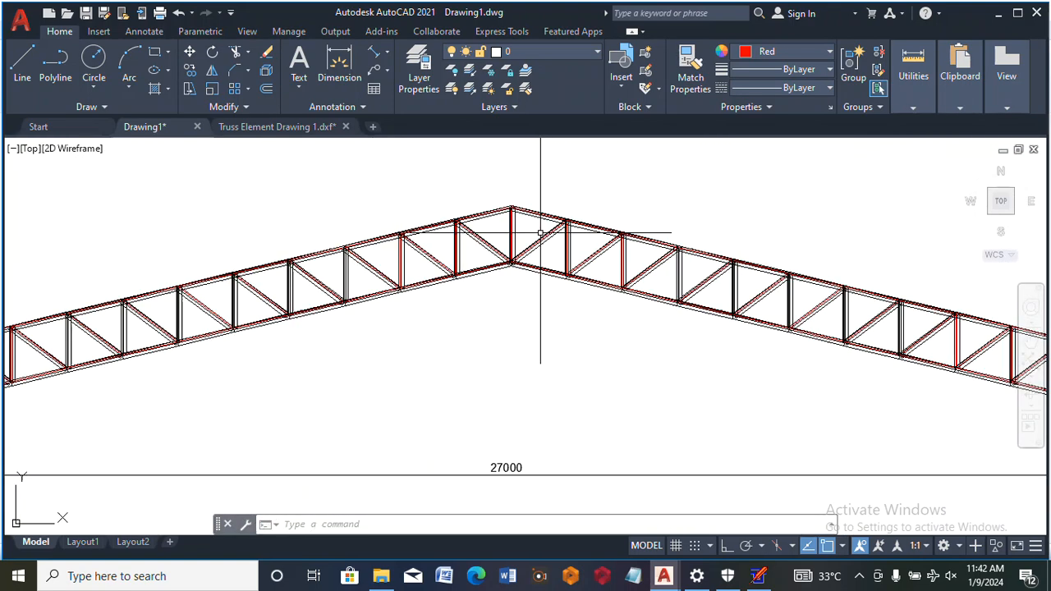